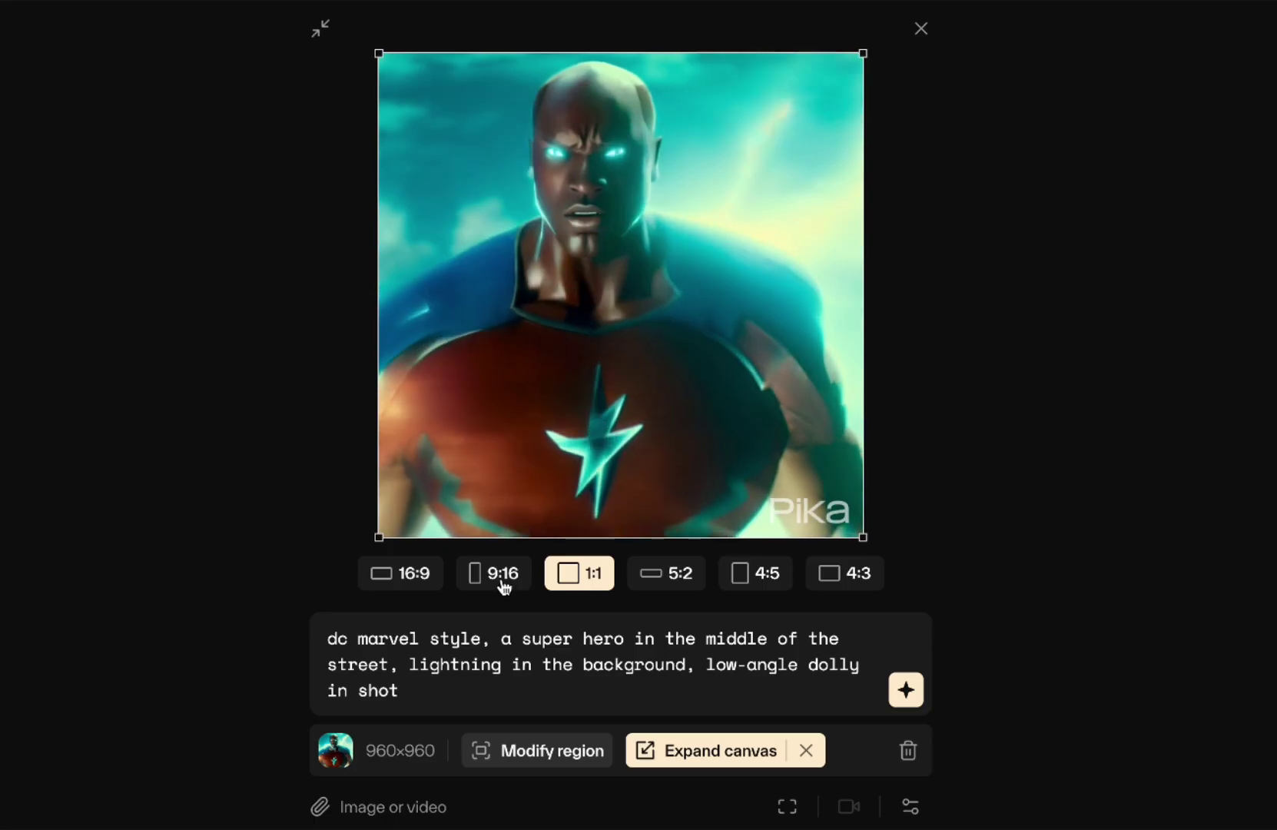
left_click(498, 582)
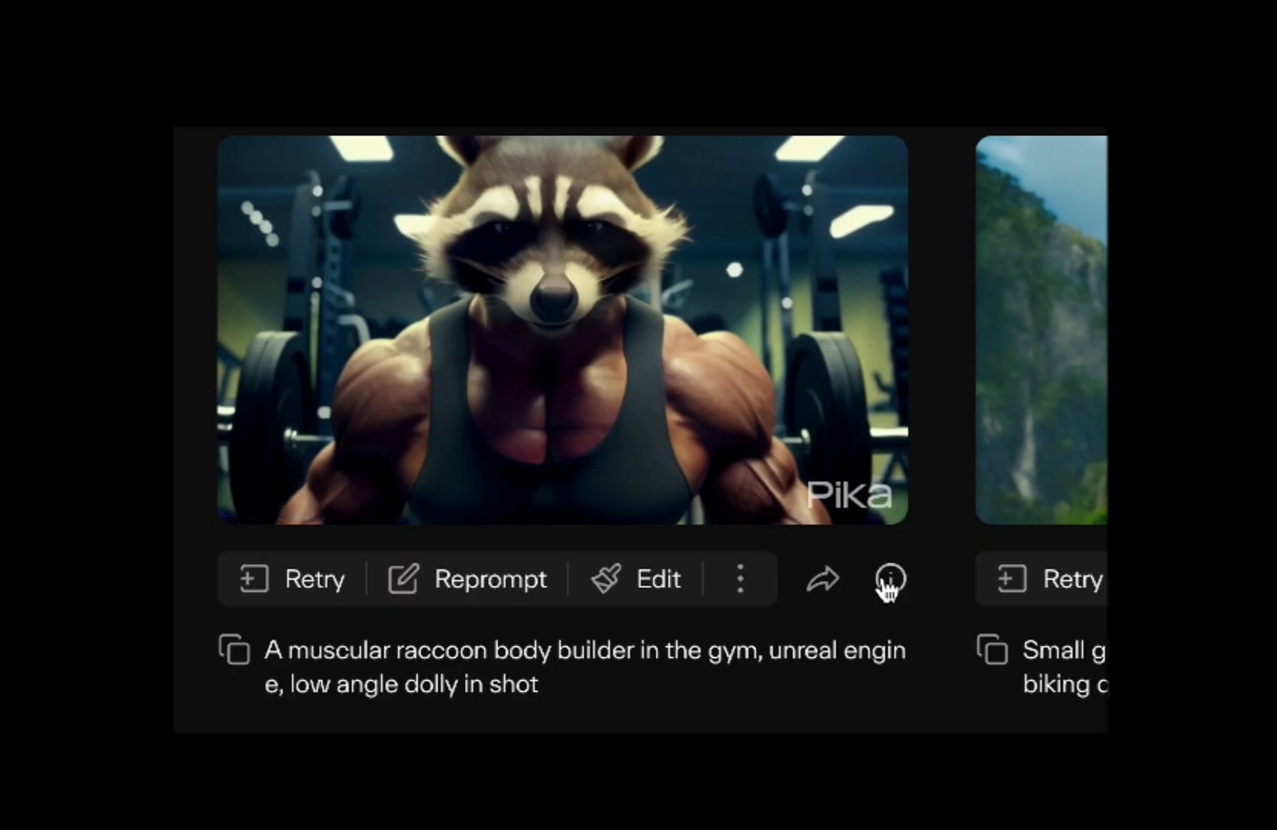
left_click(889, 584)
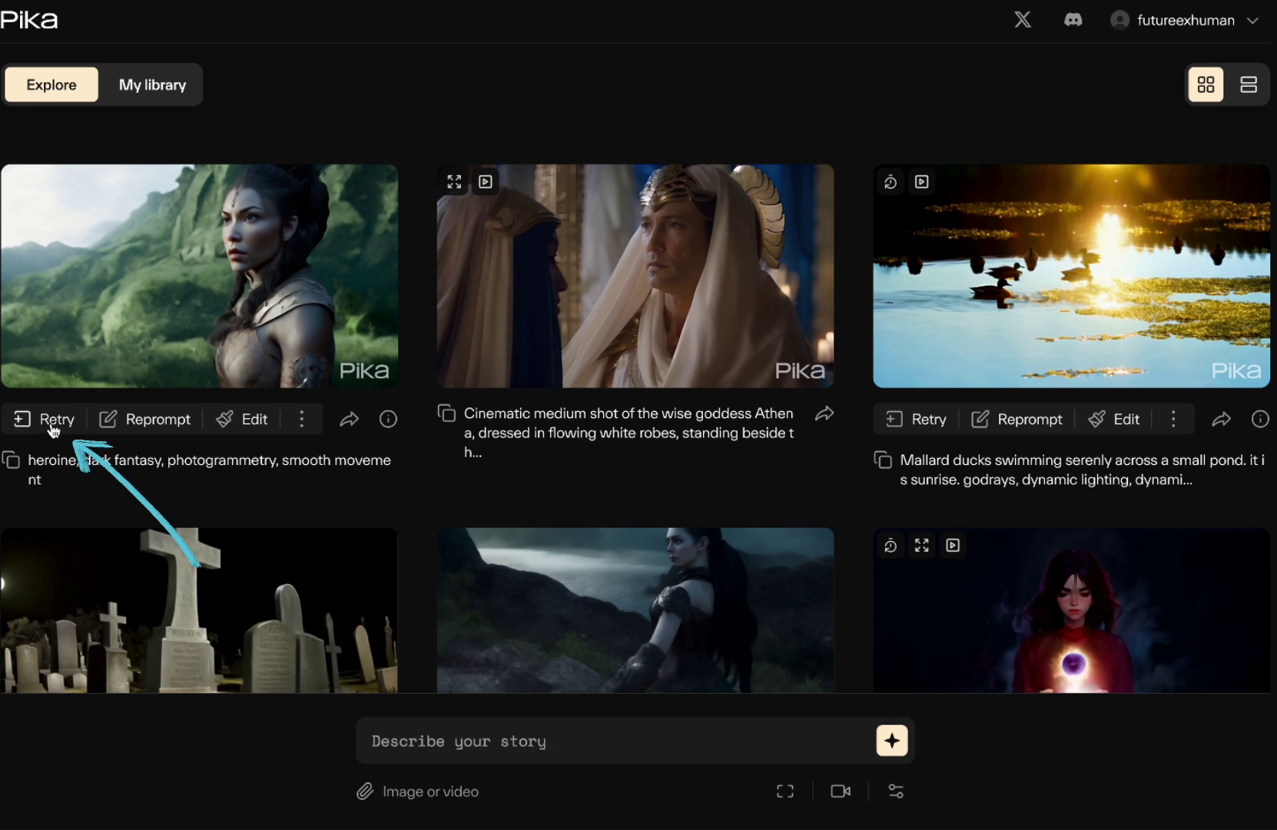
Step: Retry the heroine, dark fantasy, photogrammetry video to generate another version, and return to the Explore gallery
left_click_drag(31, 462, 62, 492)
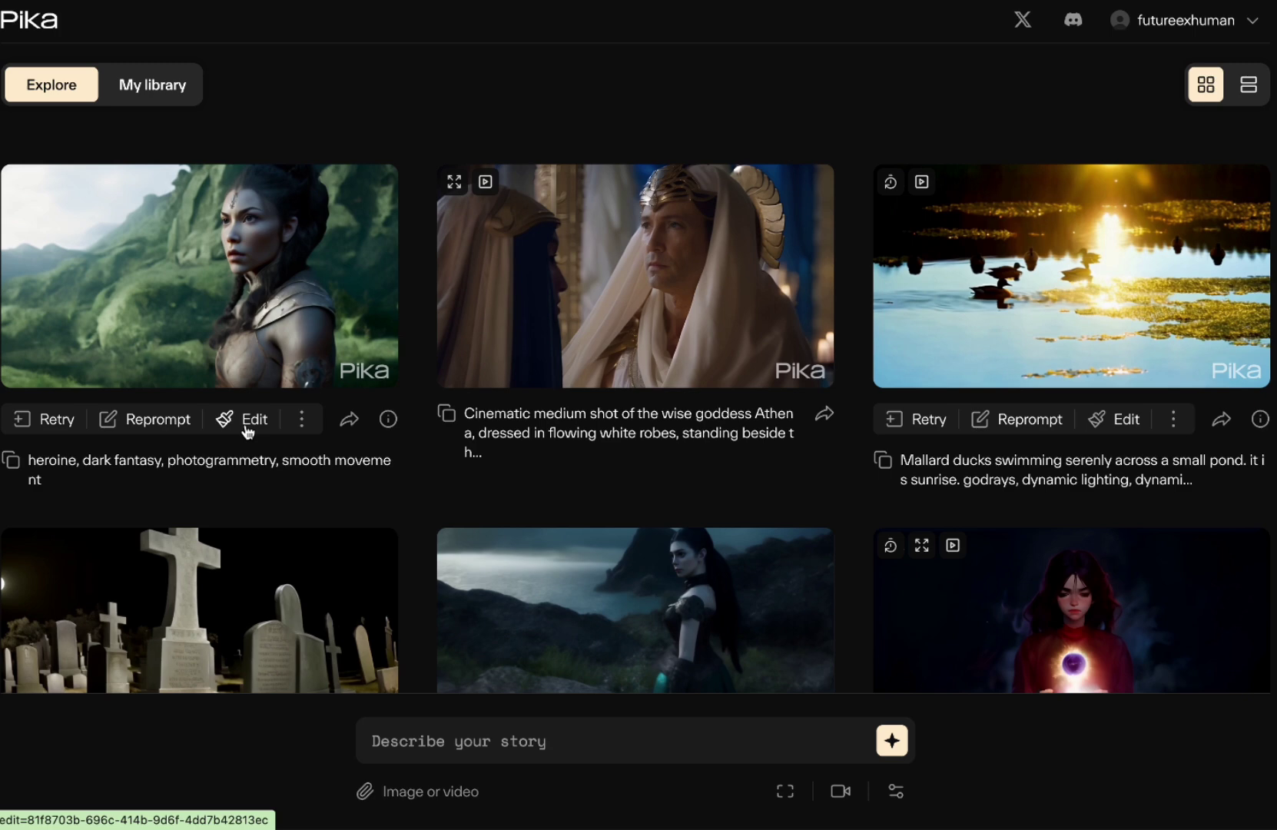
left_click(47, 421)
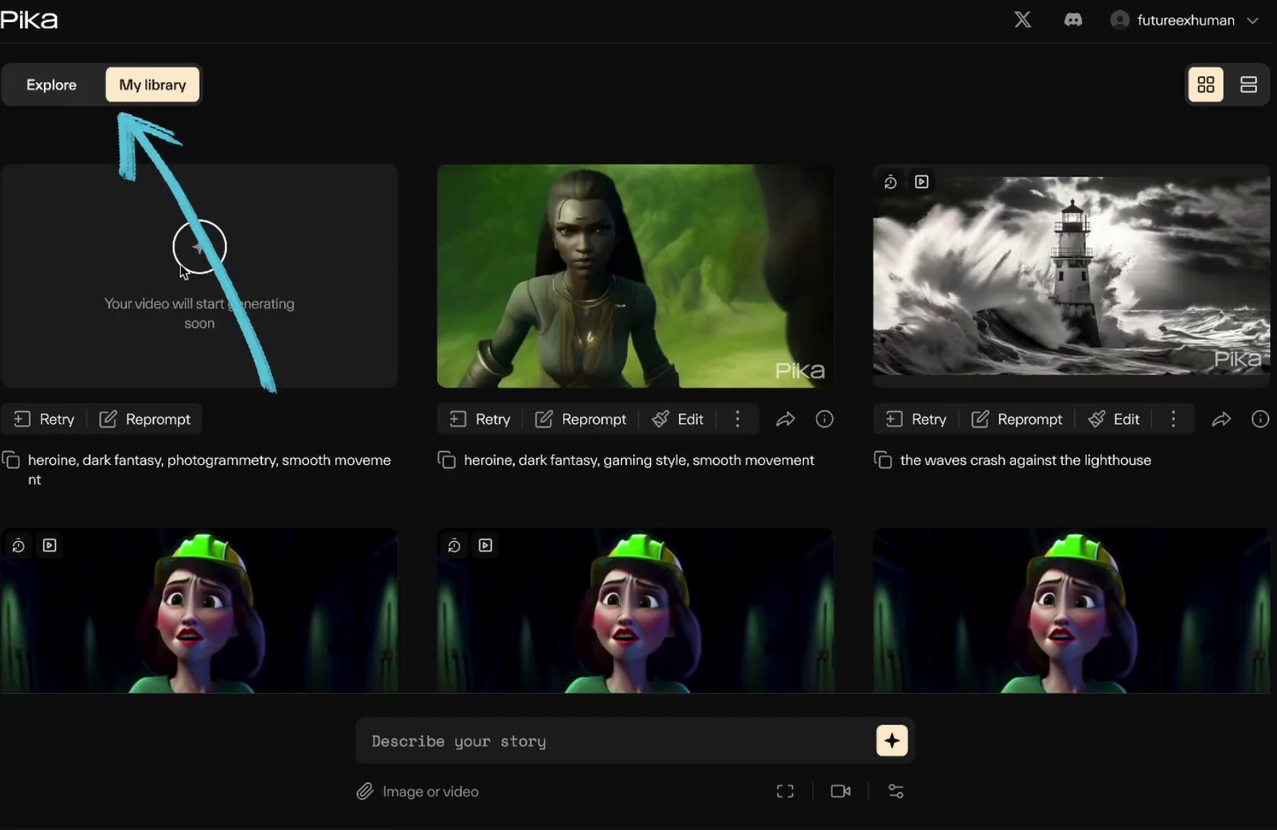
left_click(54, 96)
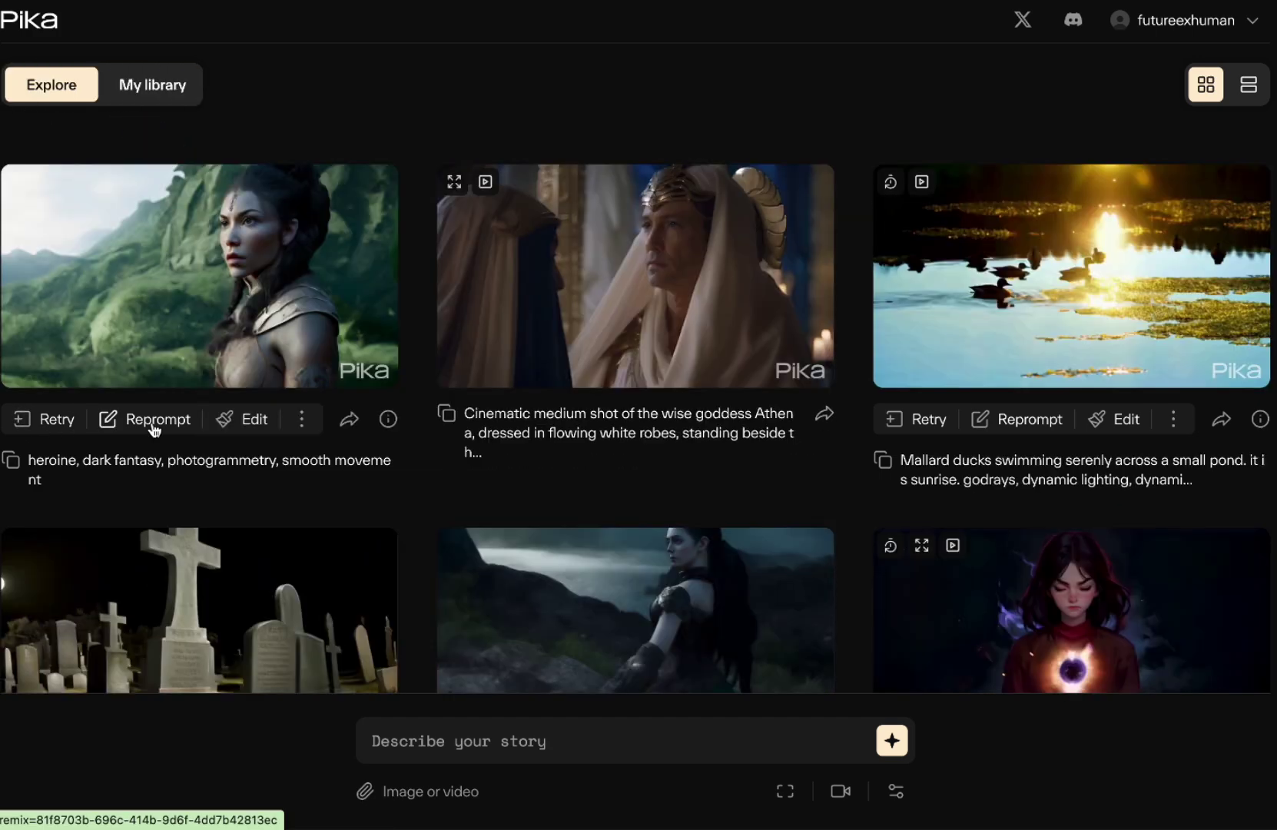
Step: Reprompt the heroine video, replacing "photogrammetry" with "3D animation style" in its prompt
left_click(152, 420)
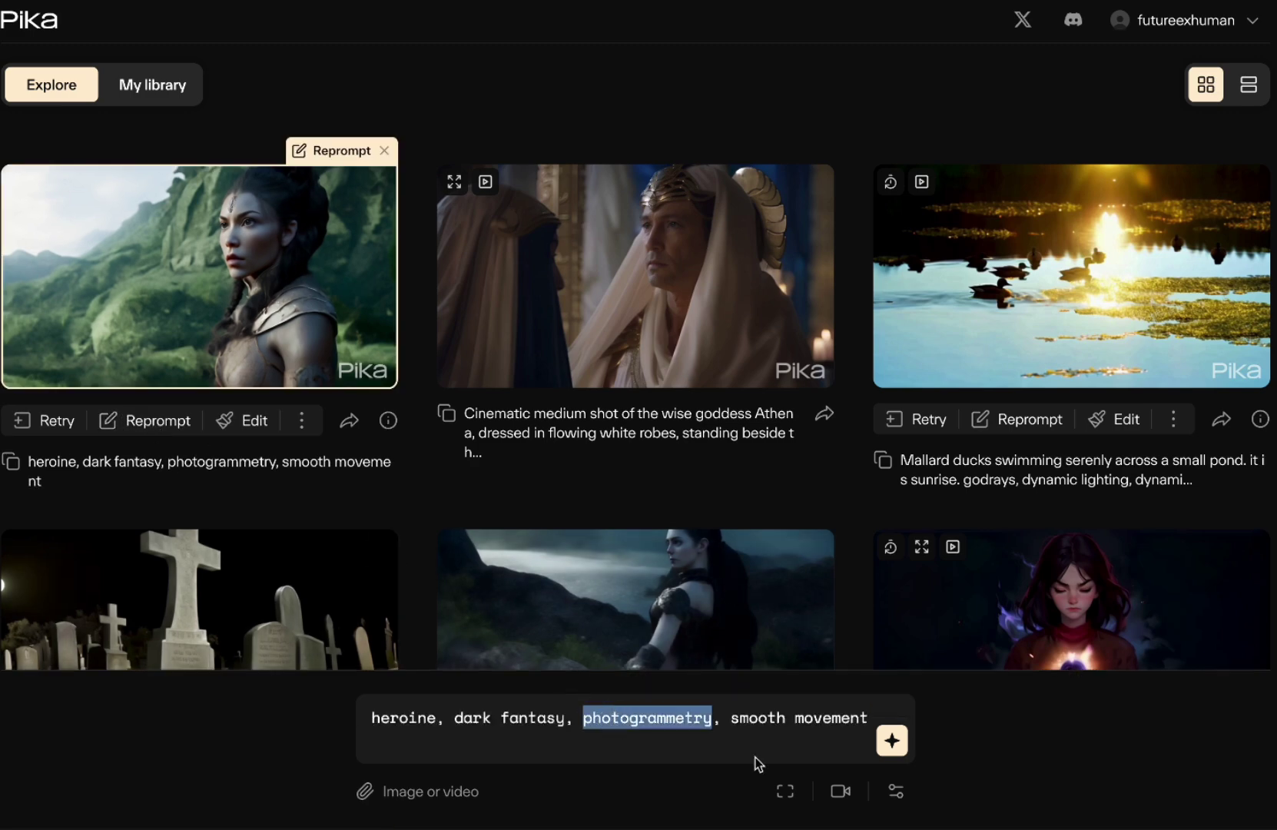
type("3D ani")
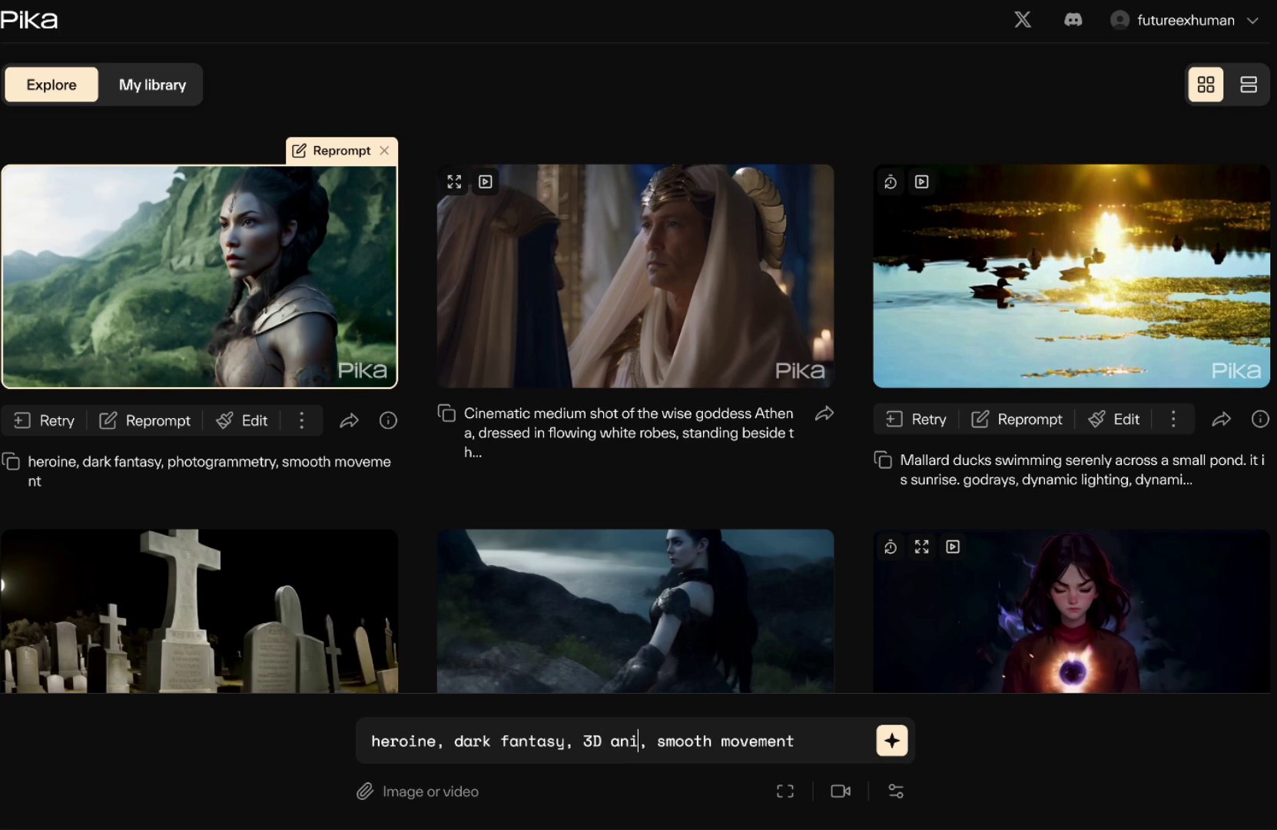
type("mation s")
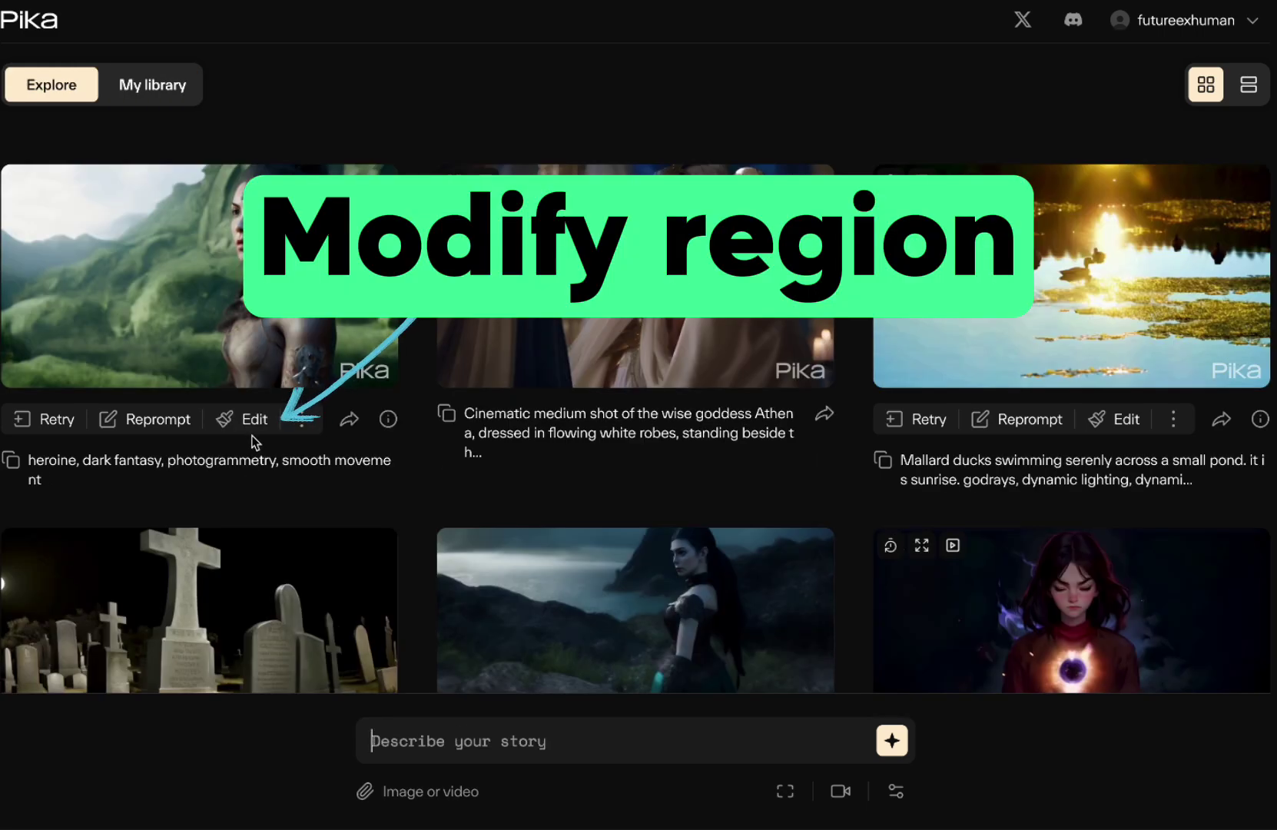
Step: Open the photogrammetry heroine video for editing and place a modify region over her face
left_click(246, 432)
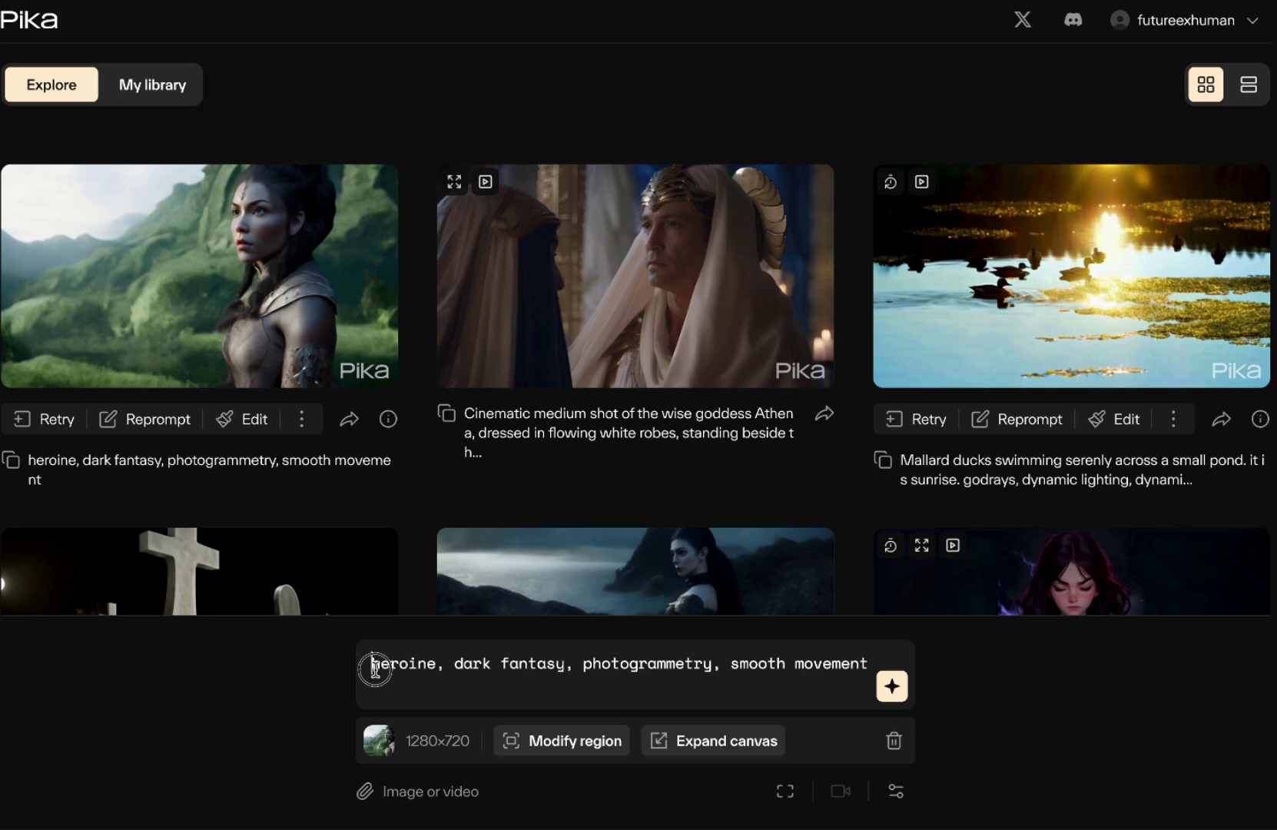
left_click_drag(374, 667, 871, 666)
key("Right")
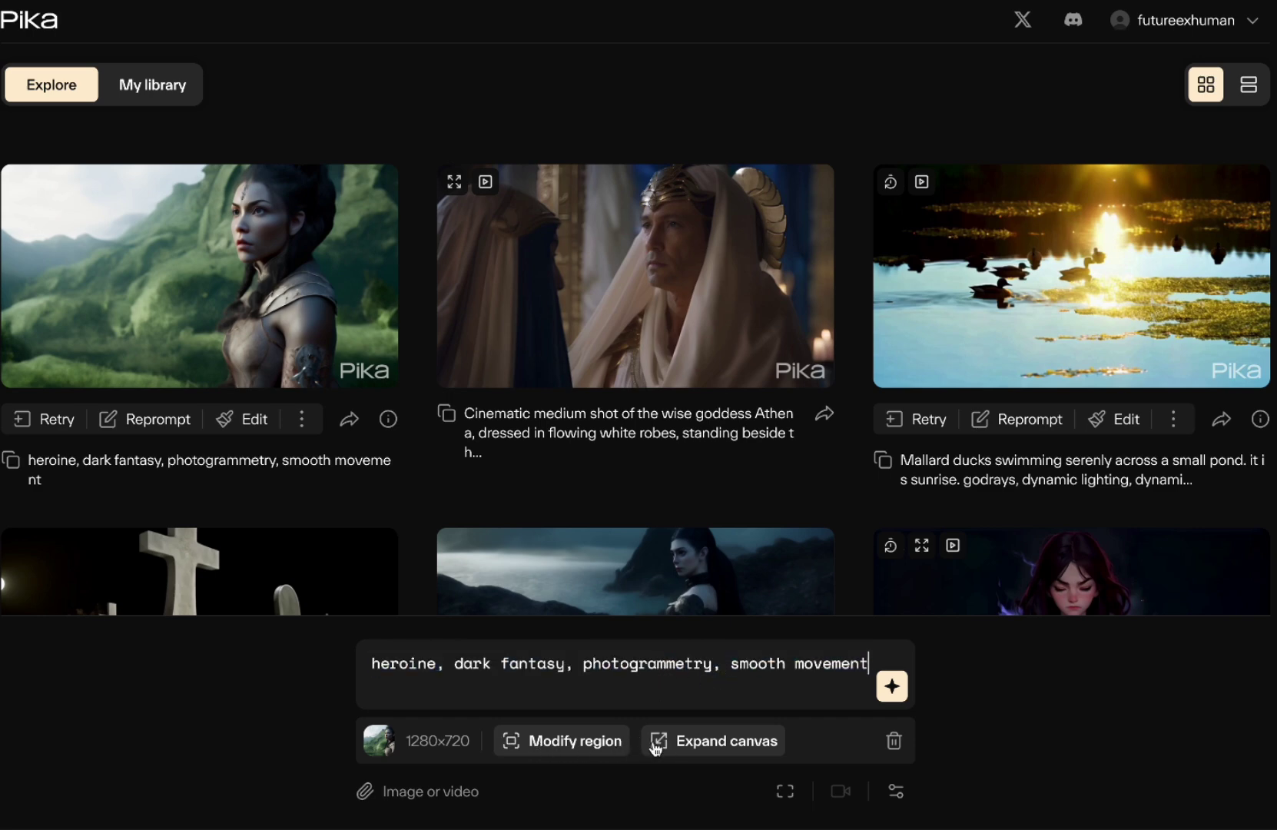
left_click(592, 741)
left_click_drag(639, 437, 708, 374)
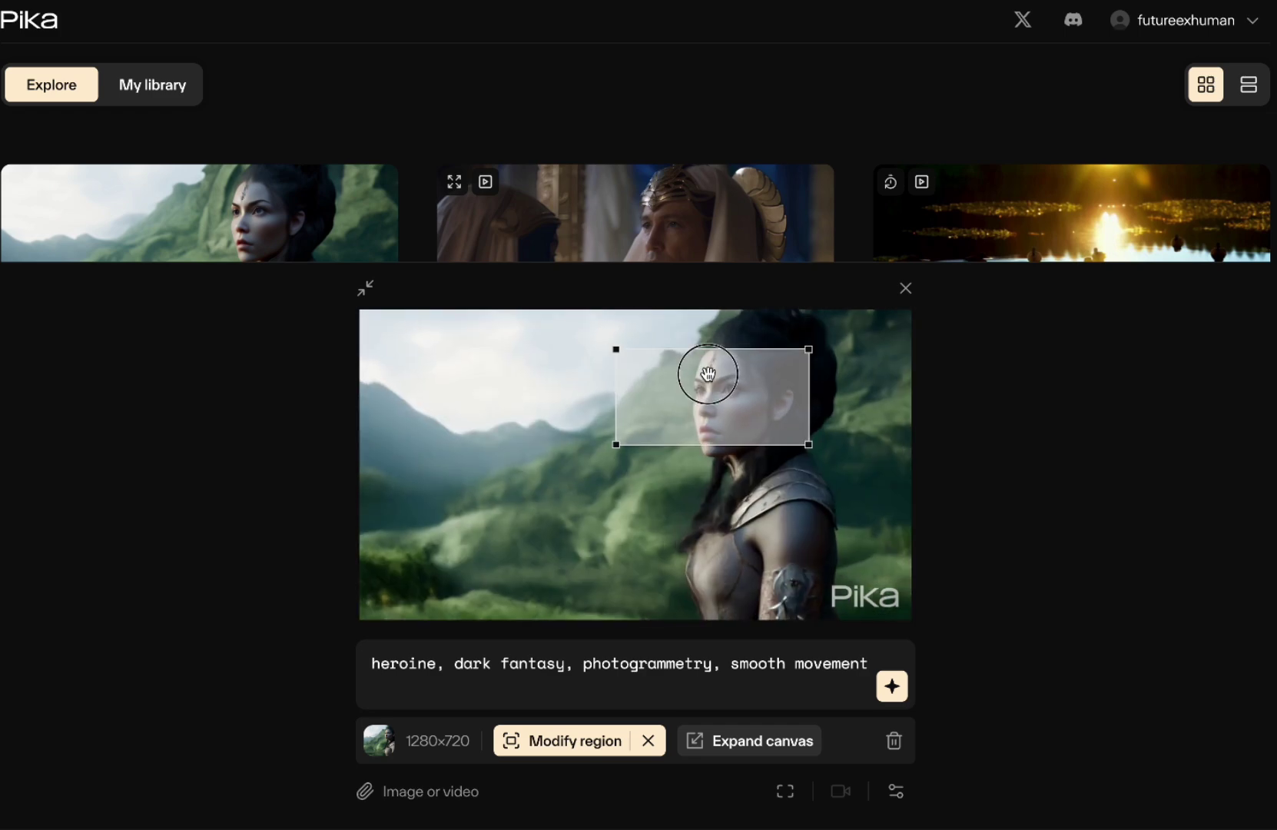
Step: Fit the region around the eyes, add "wearing aviator sunglasses" after "heroine" in the prompt, and generate the modified video
mouse_move(685, 662)
left_mouse_down()
mouse_move(447, 662)
mouse_move(684, 662)
left_mouse_up()
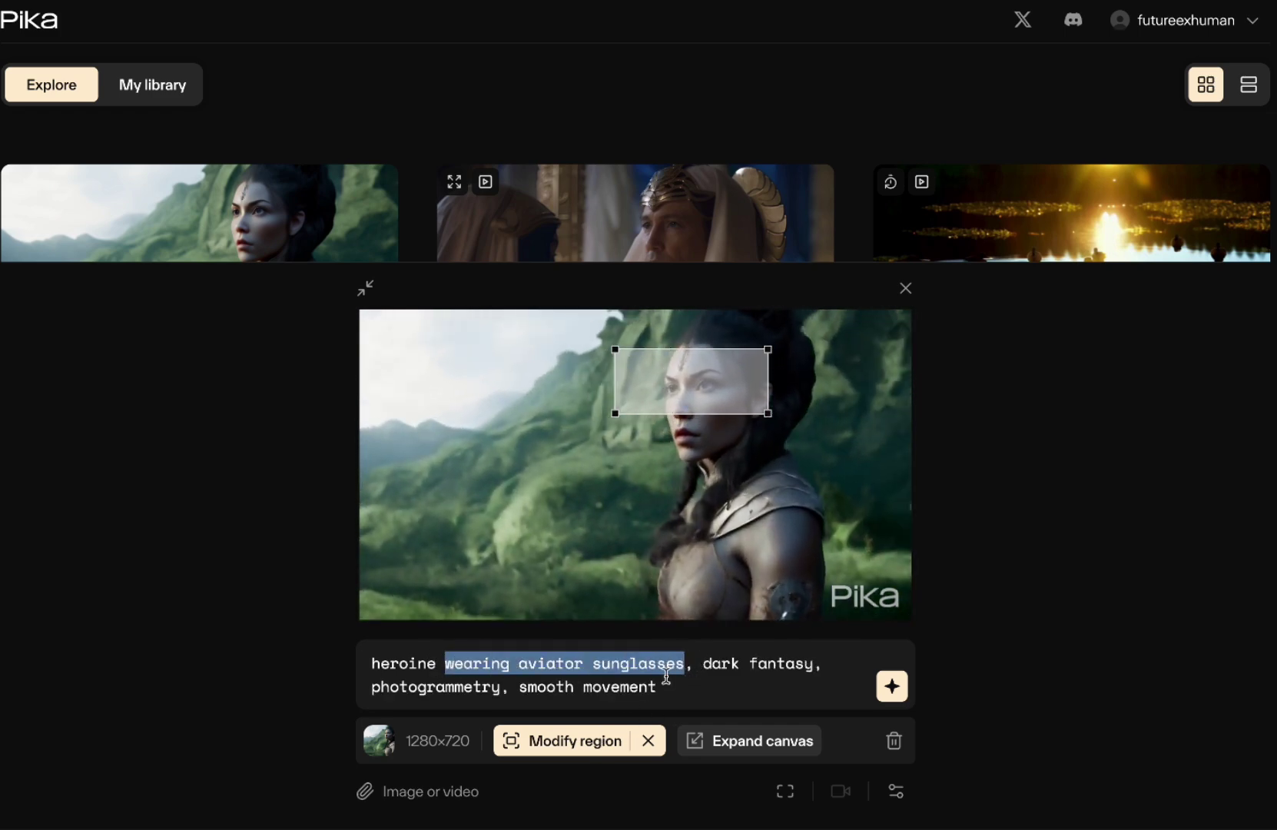
left_click(687, 687)
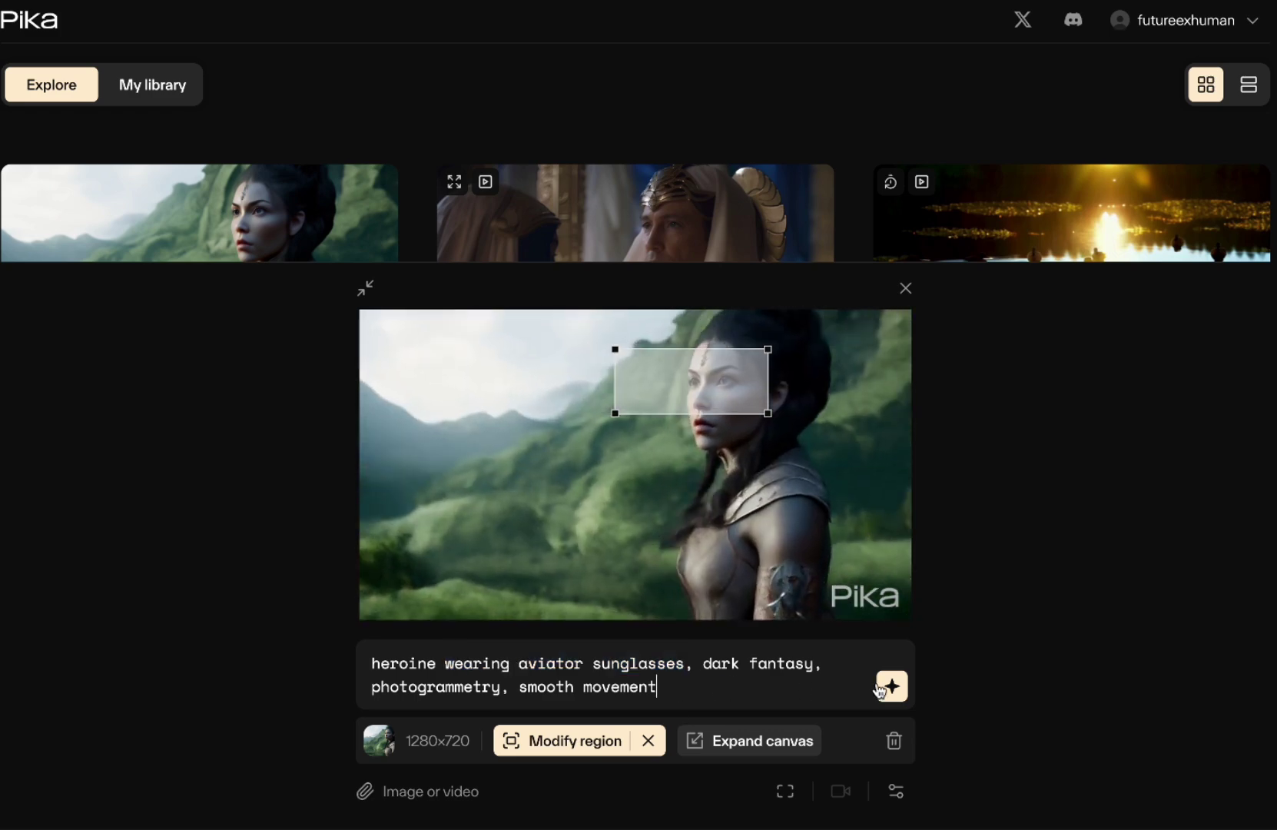
left_click(890, 689)
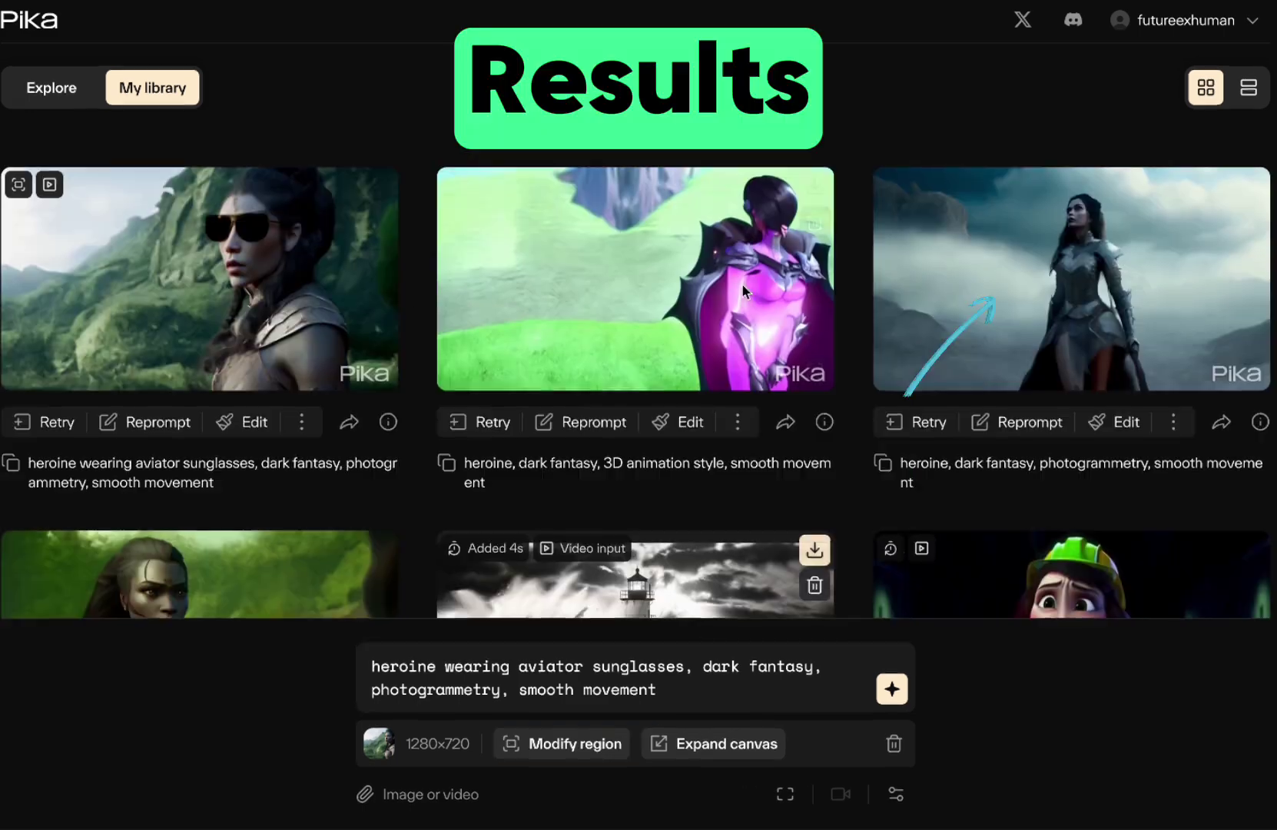
Step: Examine the retried heroine video in the library
mouse_move(912, 292)
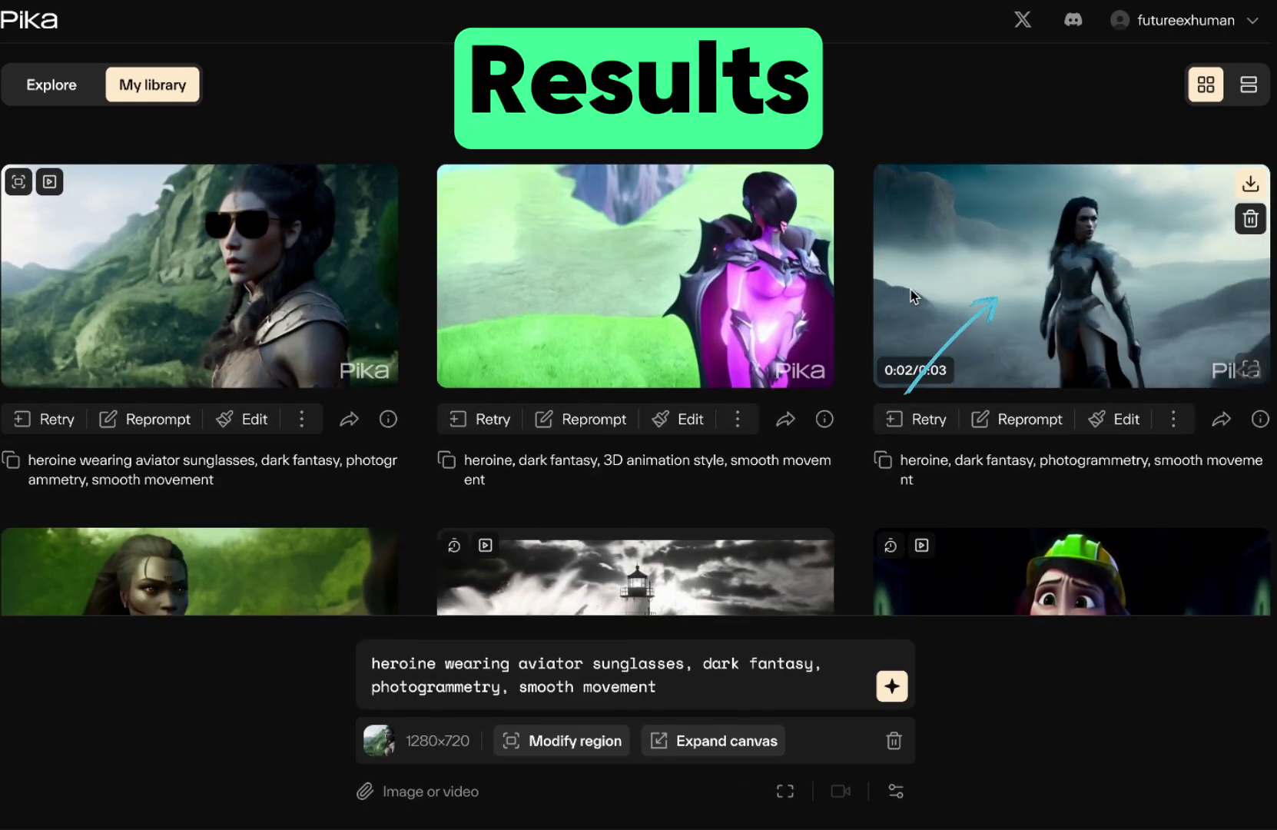
left_click(910, 289)
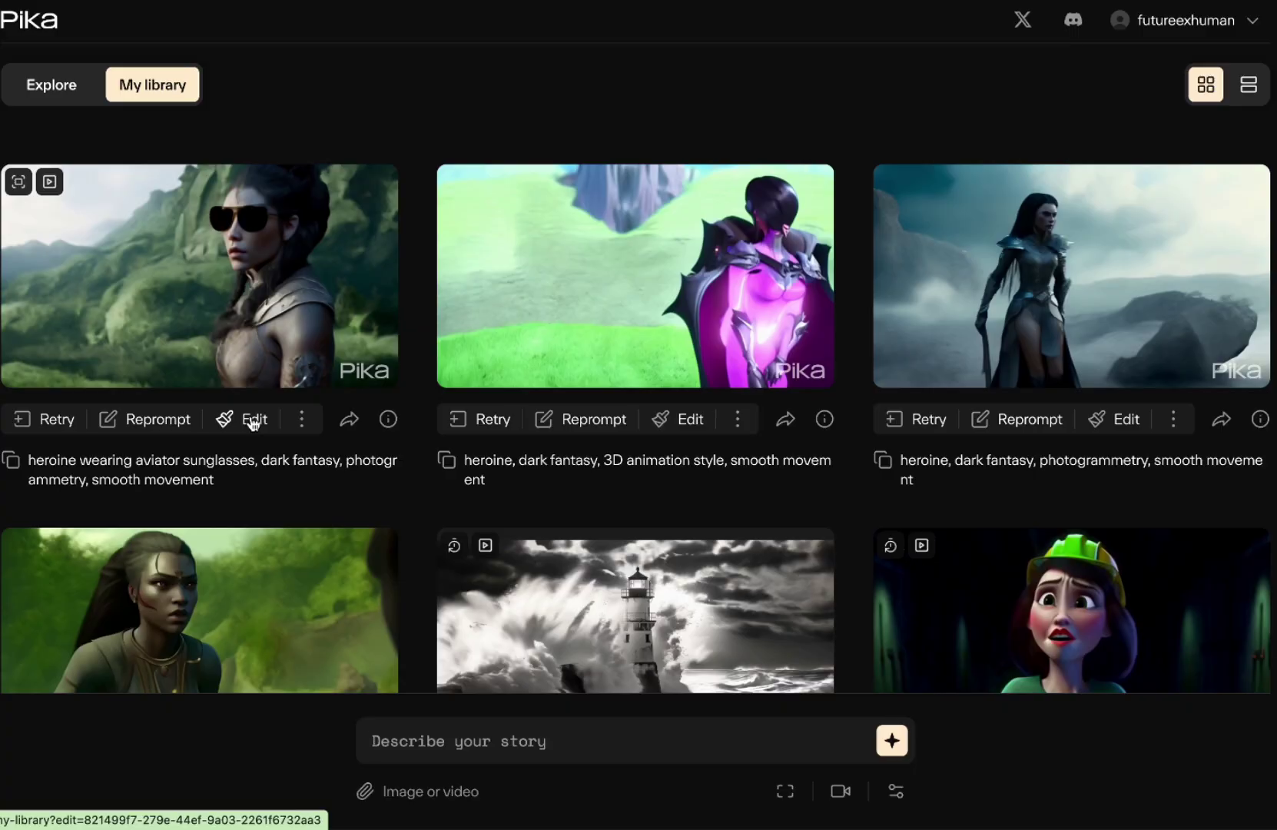
Step: Open the aviator sunglasses video for editing and size a modify region to cover the heroine's torso and shoulders
left_click(253, 419)
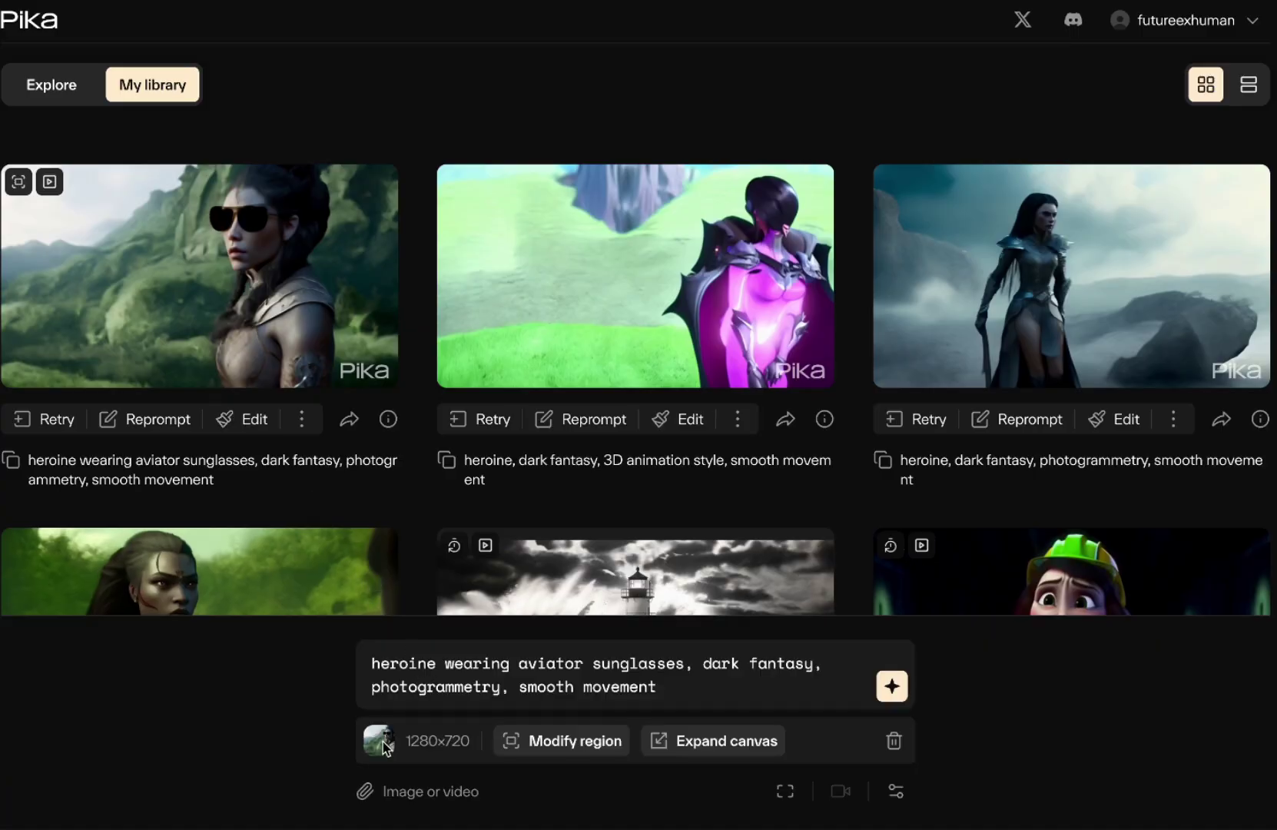
left_click(584, 743)
left_click_drag(644, 482, 693, 518)
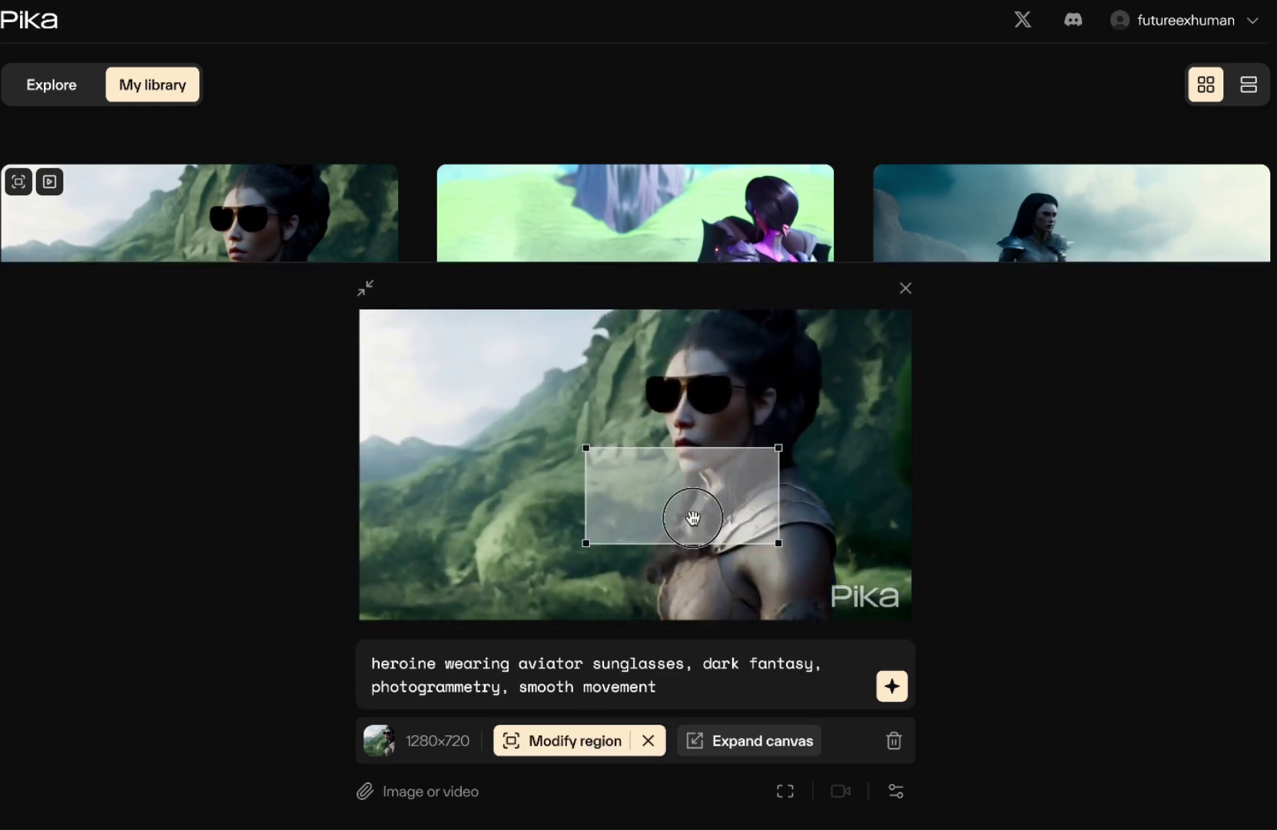
left_click_drag(616, 560, 615, 651)
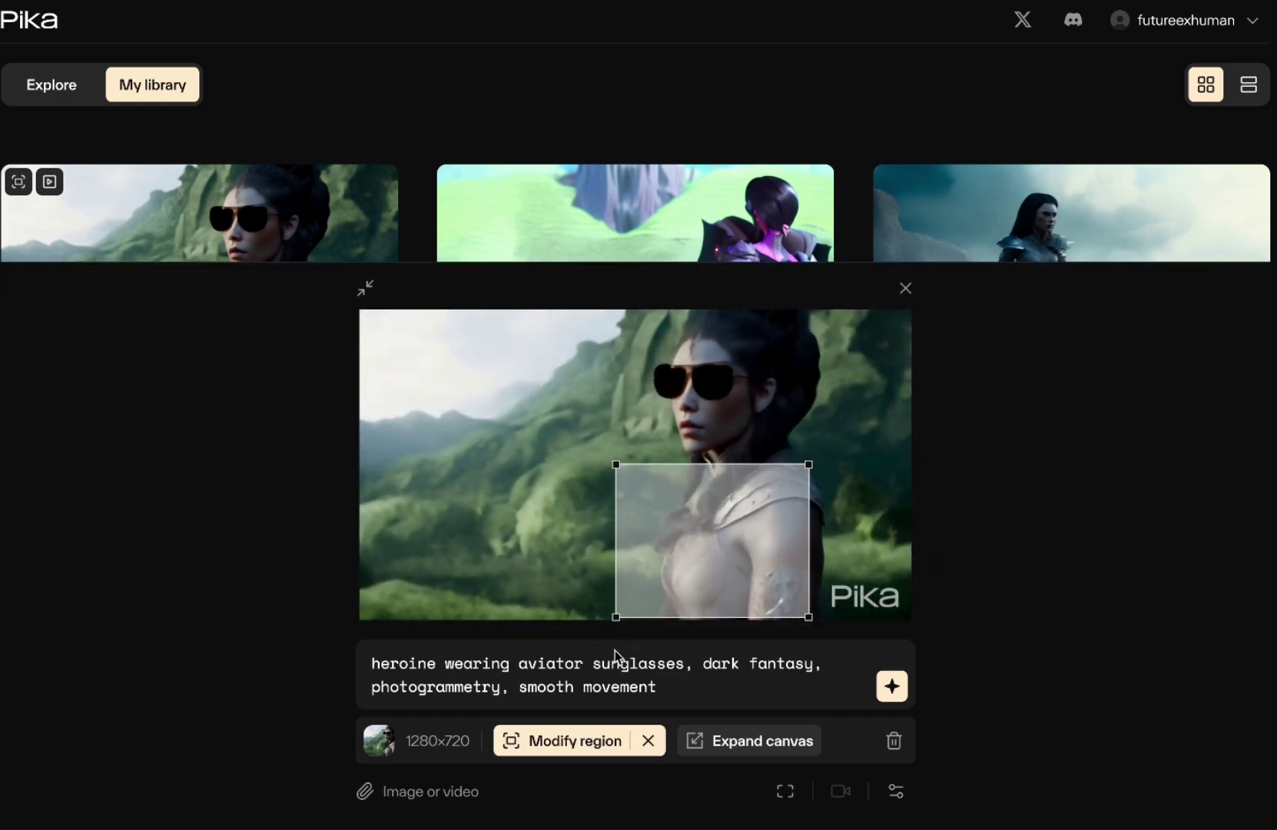
left_click_drag(809, 617, 845, 617)
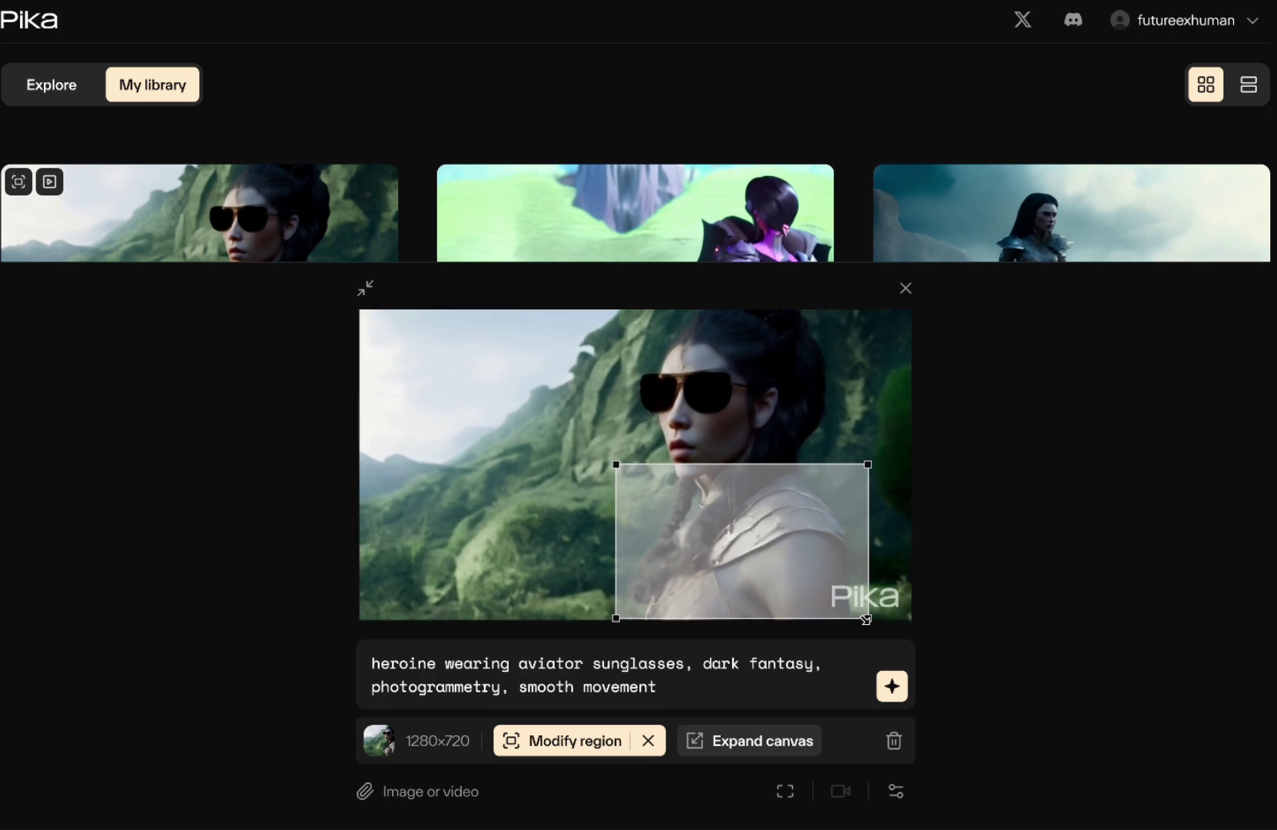
left_click_drag(866, 465, 866, 464)
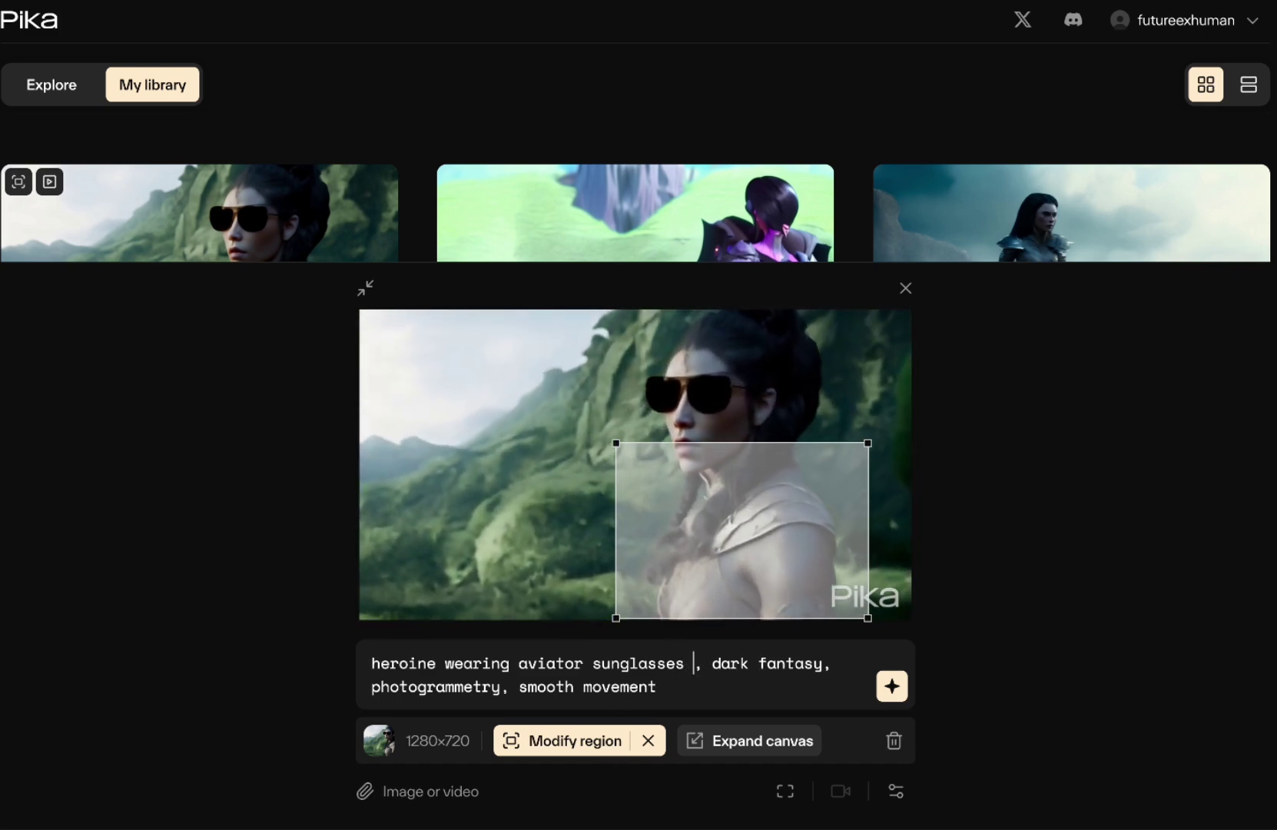
Step: Add "and a denim jacket" after "aviator sunglasses" in the prompt and generate the modified video
type("d a denim j")
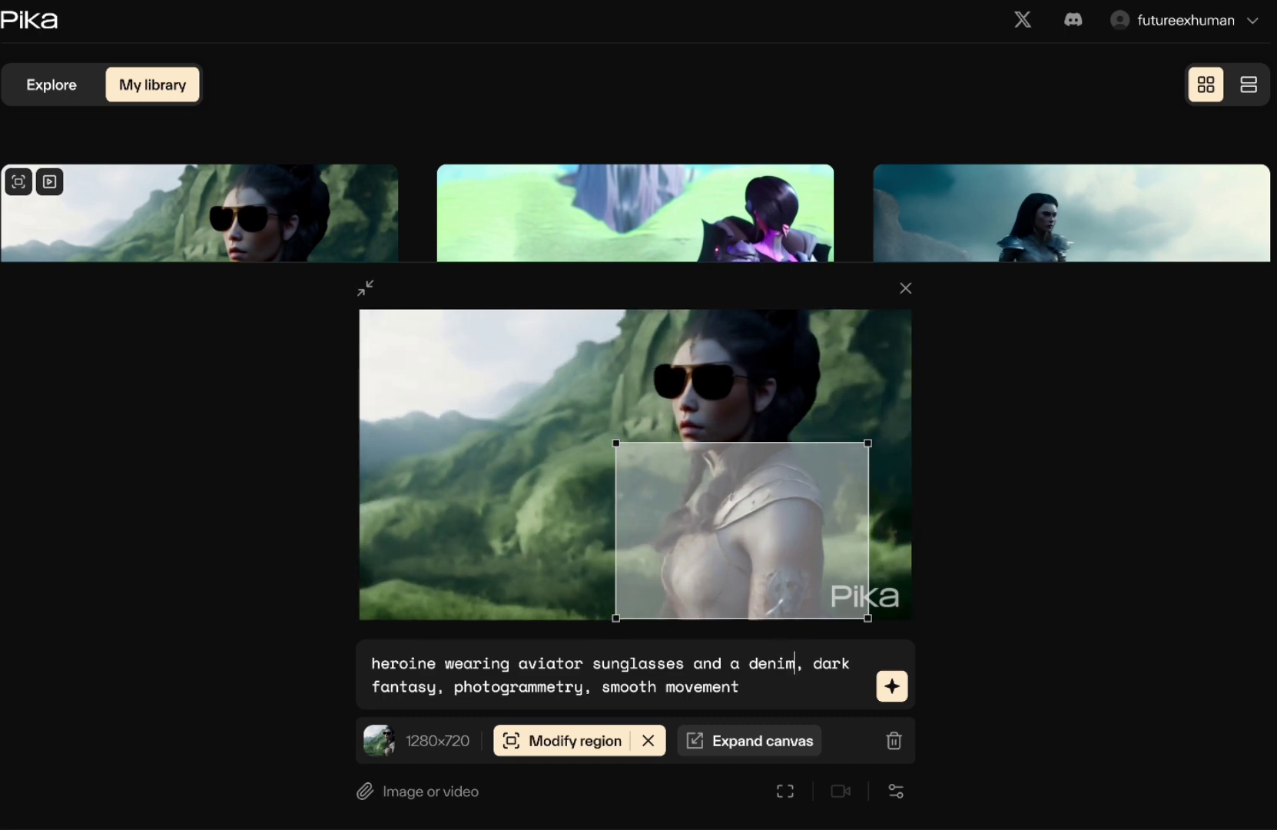
type("acket")
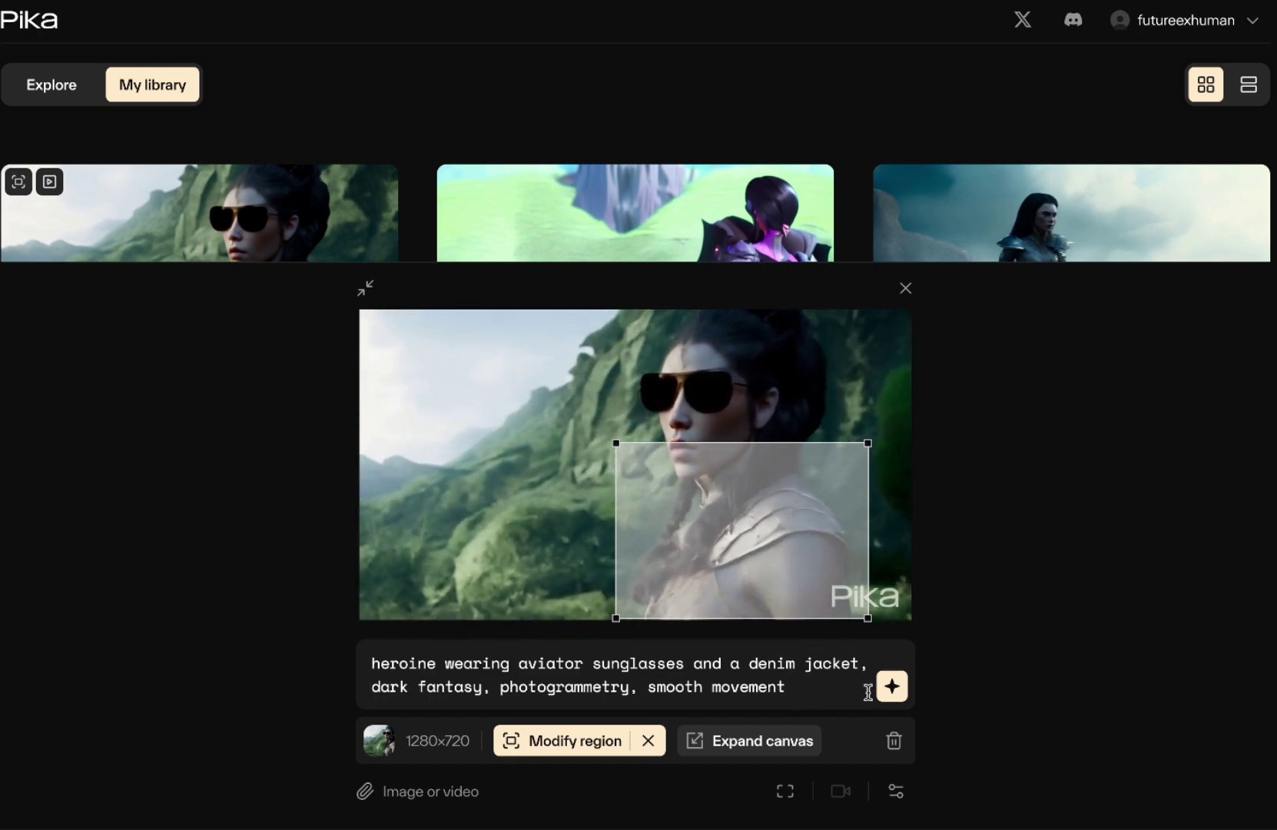
left_click(893, 686)
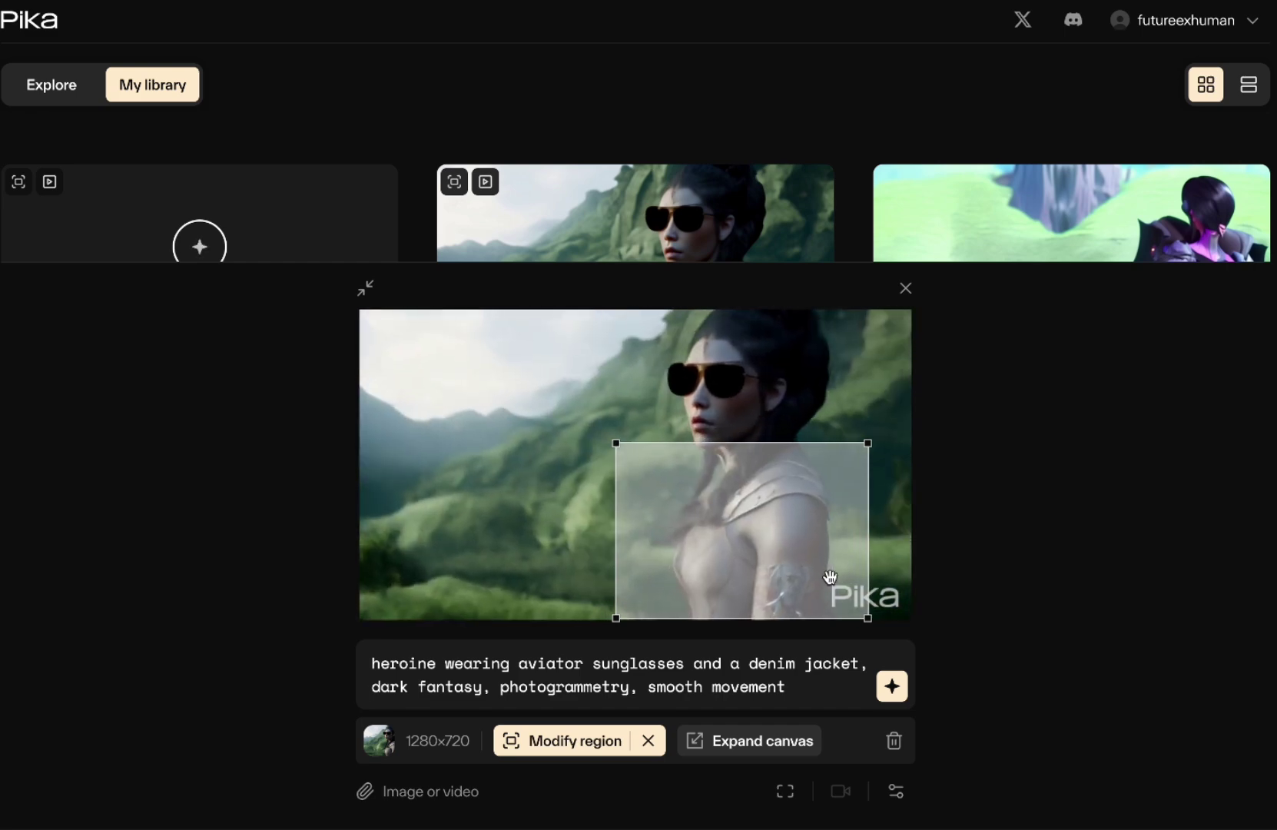
Step: Replace the whole prompt with "a denim jacket" and generate another version using the same torso region
left_click_drag(822, 687, 417, 652)
type("a denim jacket")
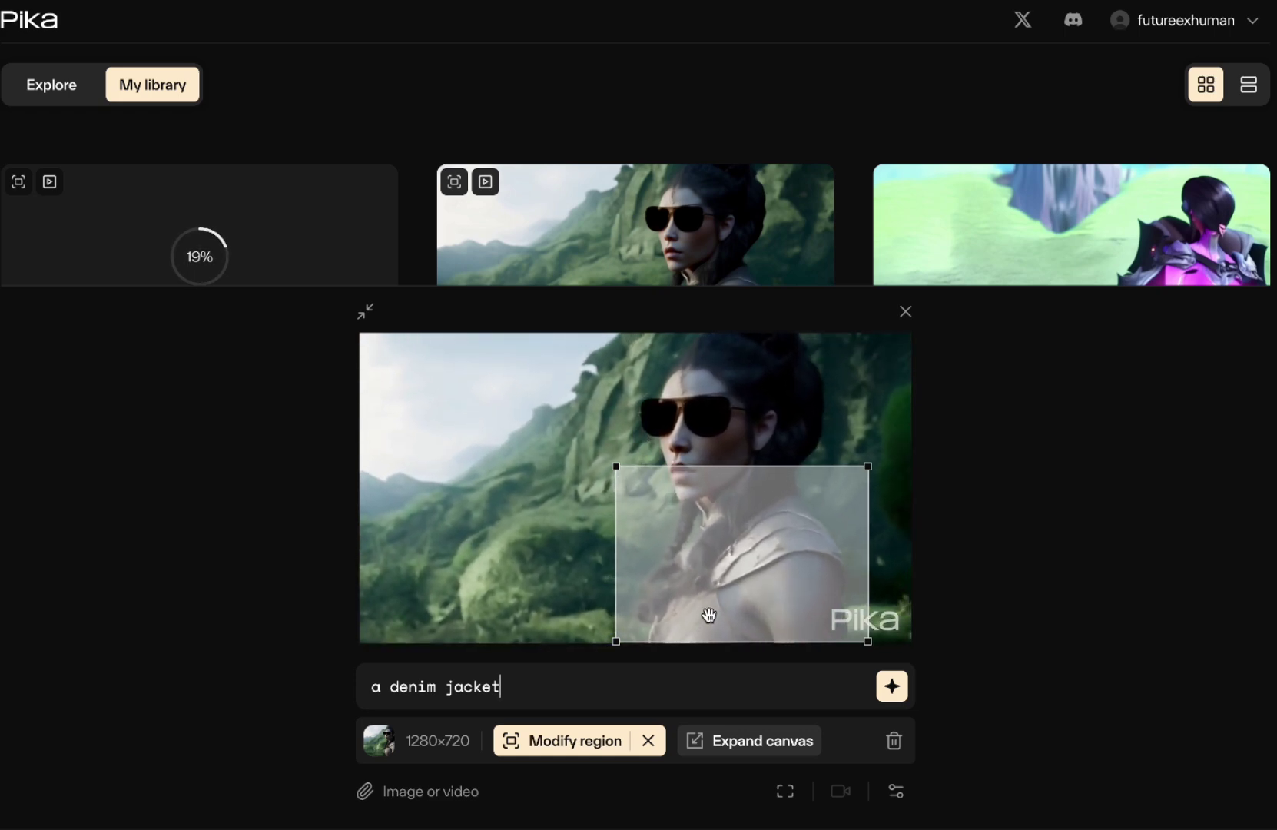
left_click(892, 687)
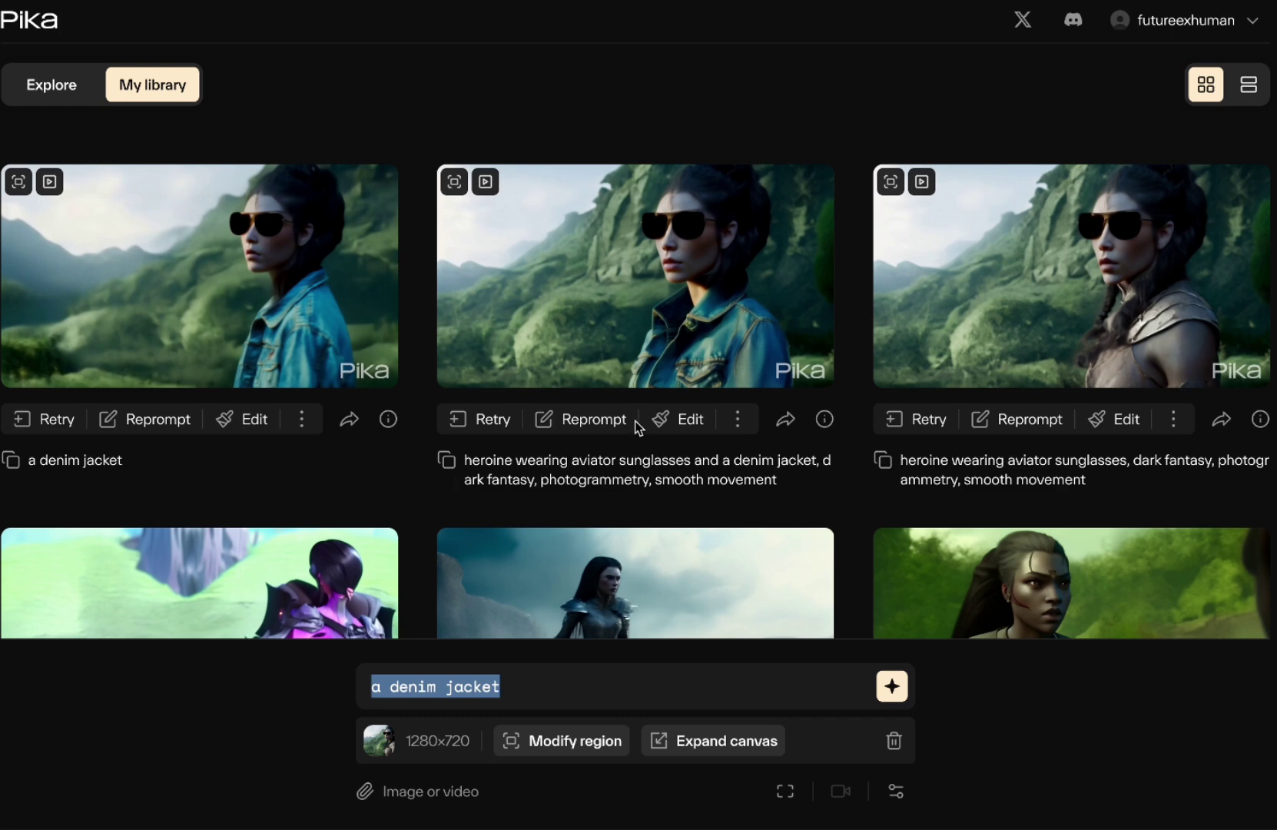
Step: Edit the full-prompt denim jacket video with a modify region over the sky and generate "a flying dragon in the distant sky"
left_click_drag(721, 459, 802, 462)
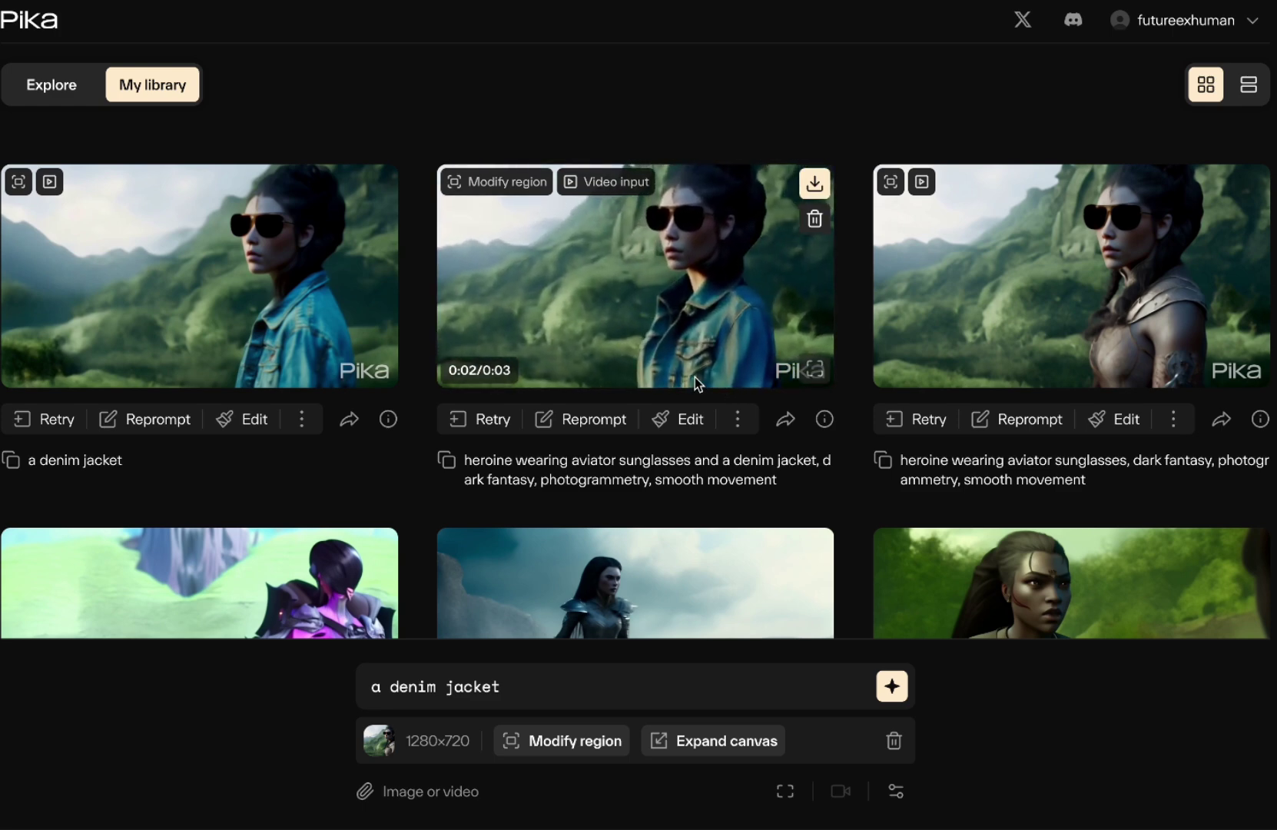
left_click(683, 423)
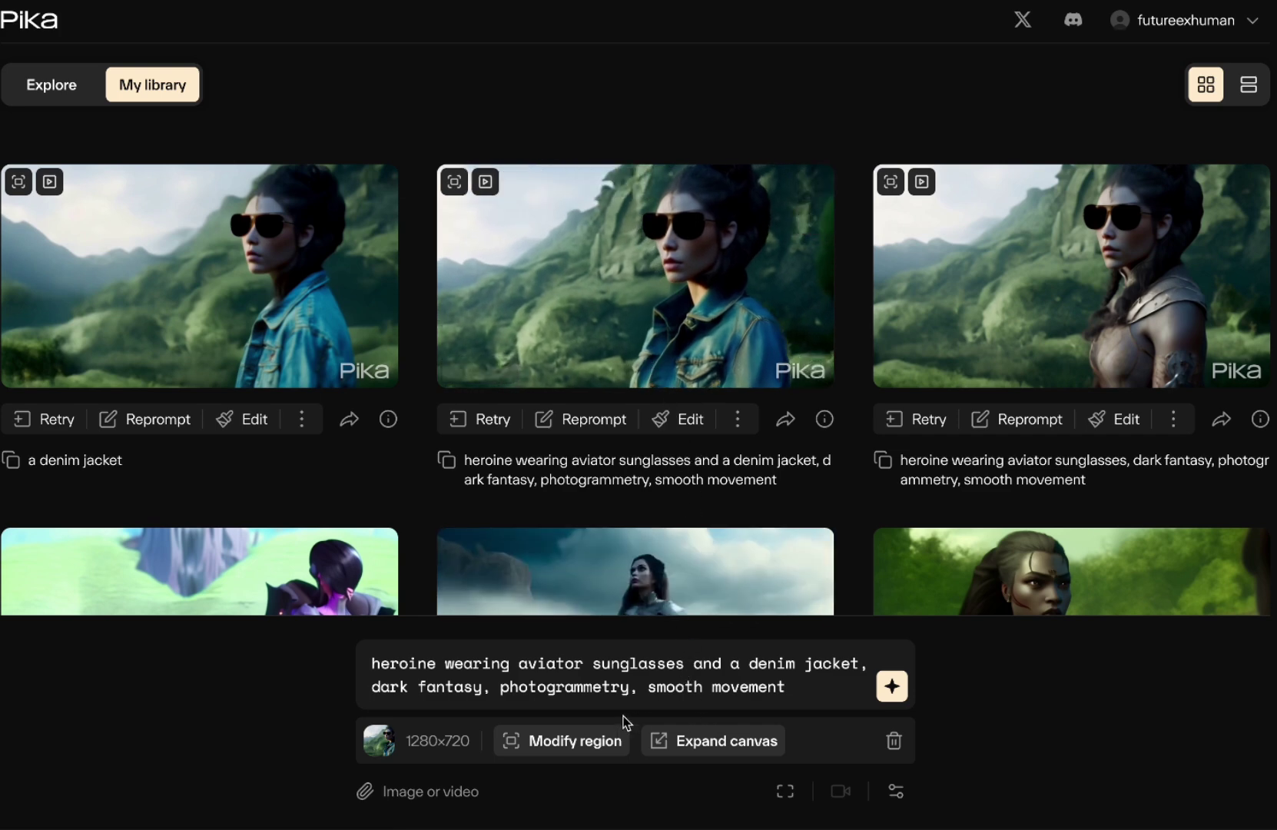
left_click(576, 744)
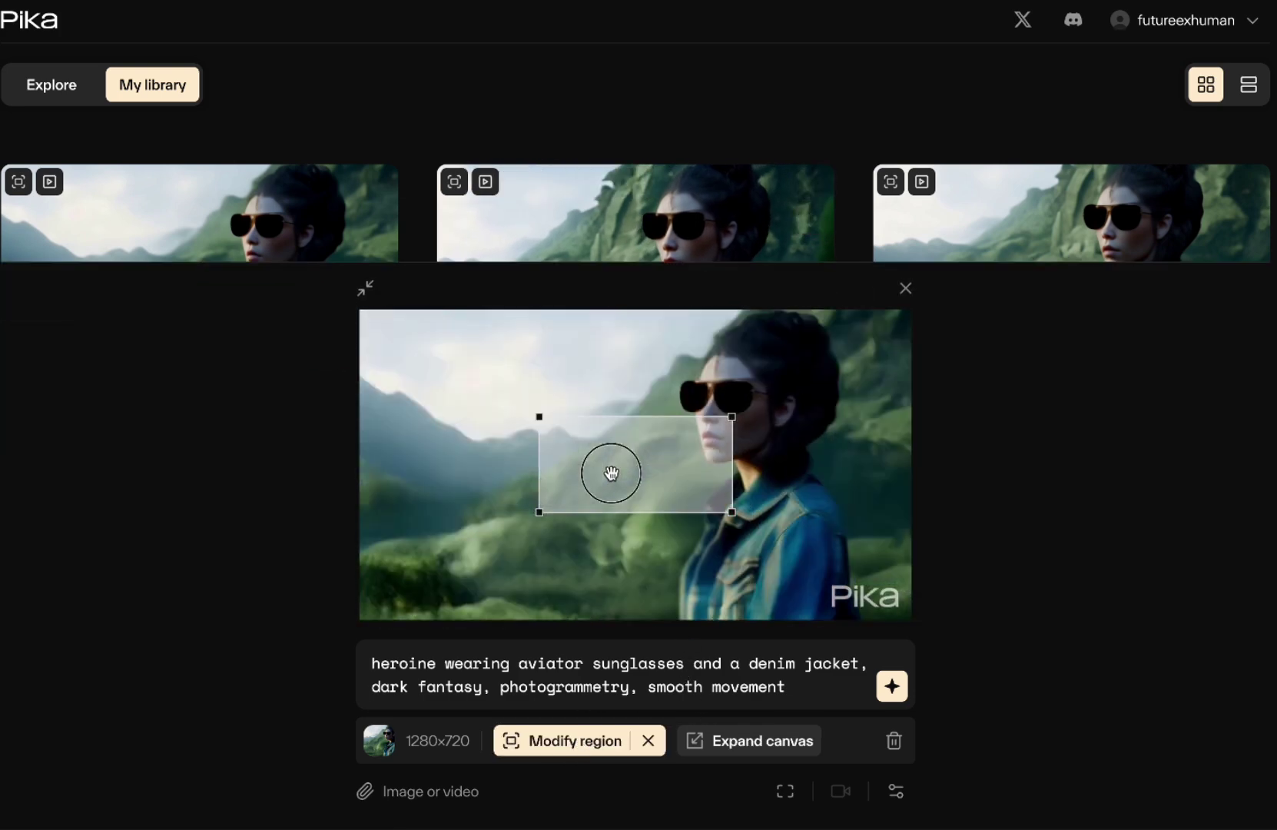
left_click_drag(800, 685, 282, 632)
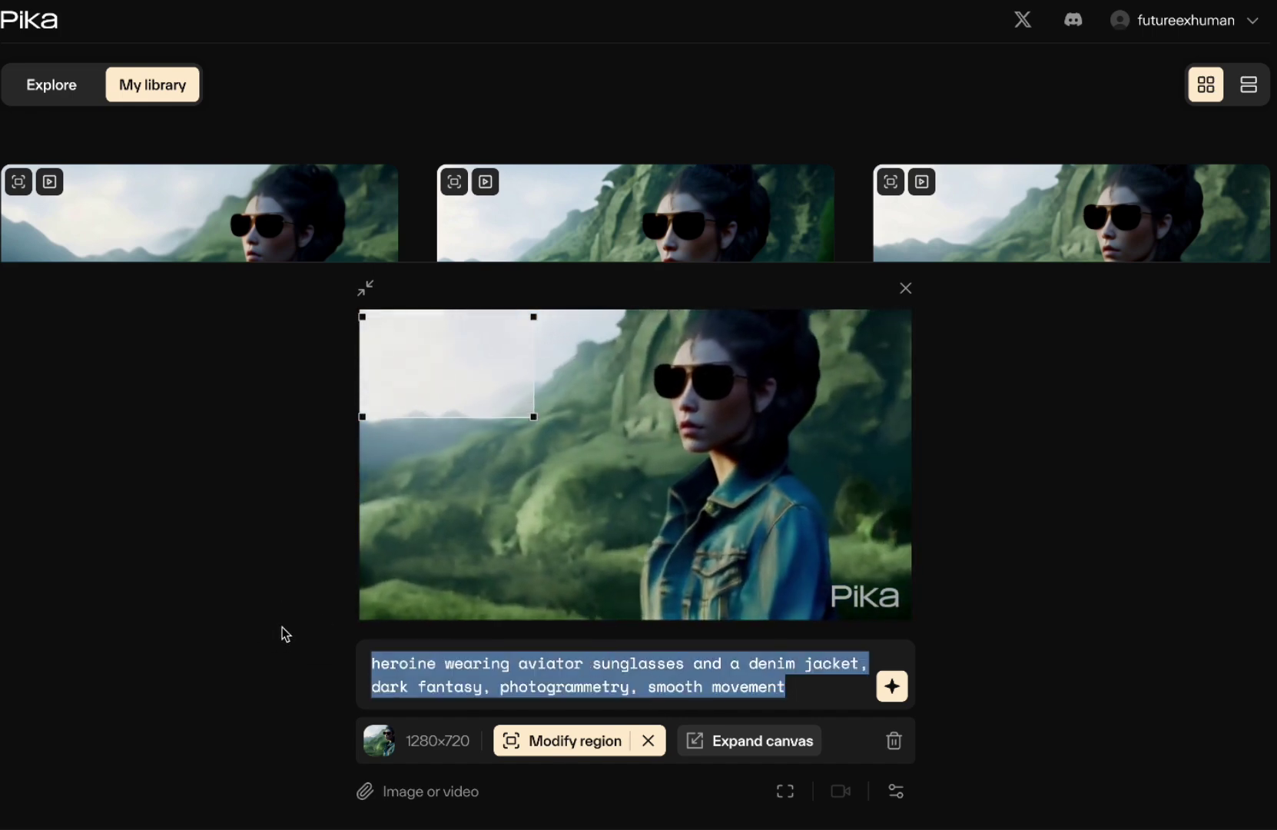
type("a flying dragon in the distant sky")
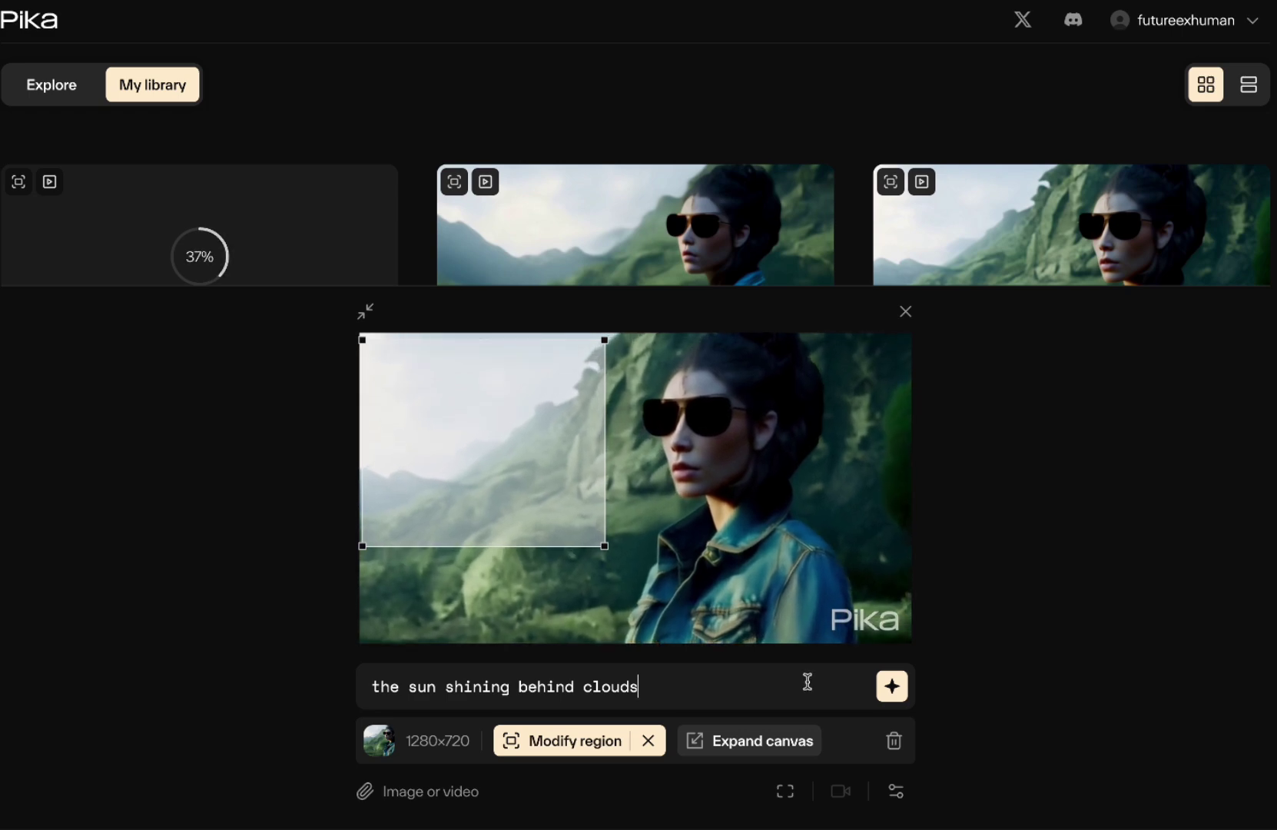
Step: Generate a version with the prompt "the sun shining behind clouds" using a larger region over the sky and hills
left_click(892, 738)
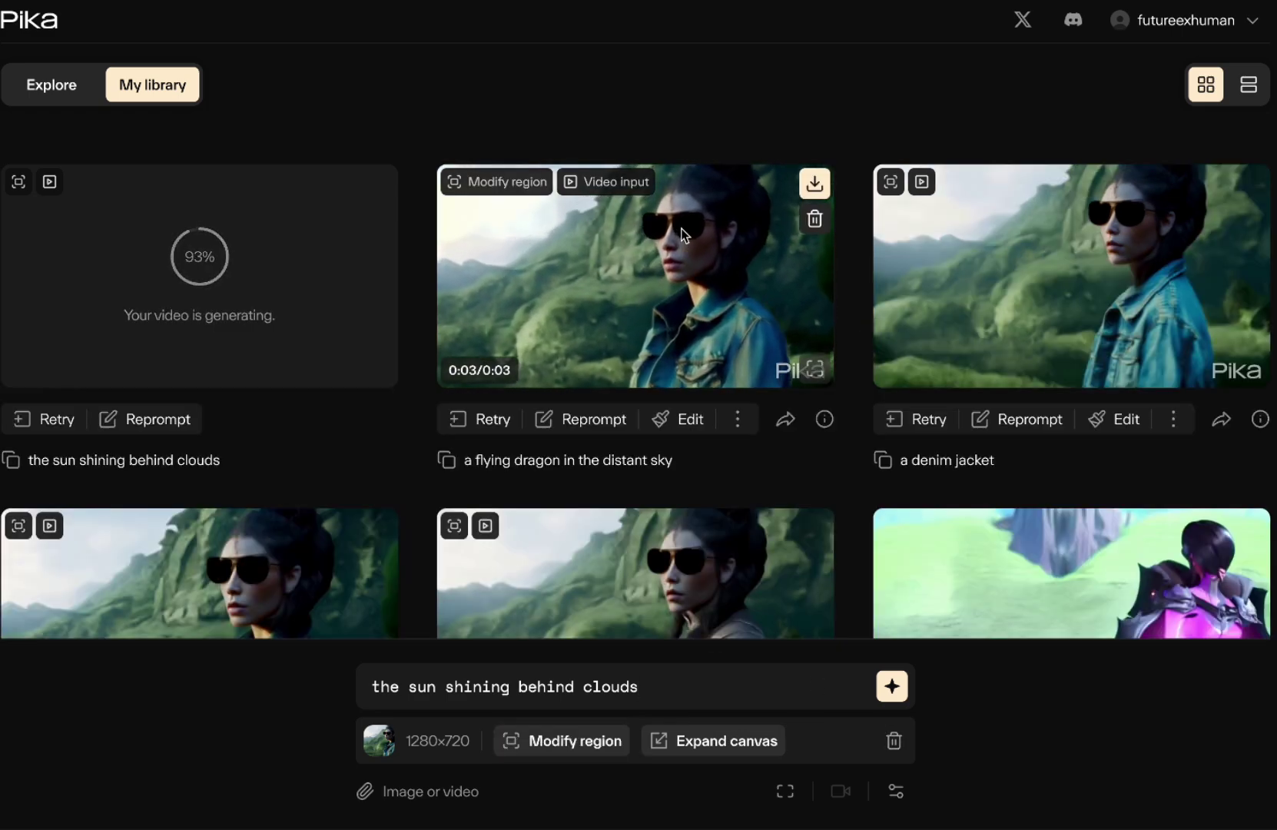
Step: View the flying dragon and shining sun videos enlarged to examine the modified sky
left_click(682, 234)
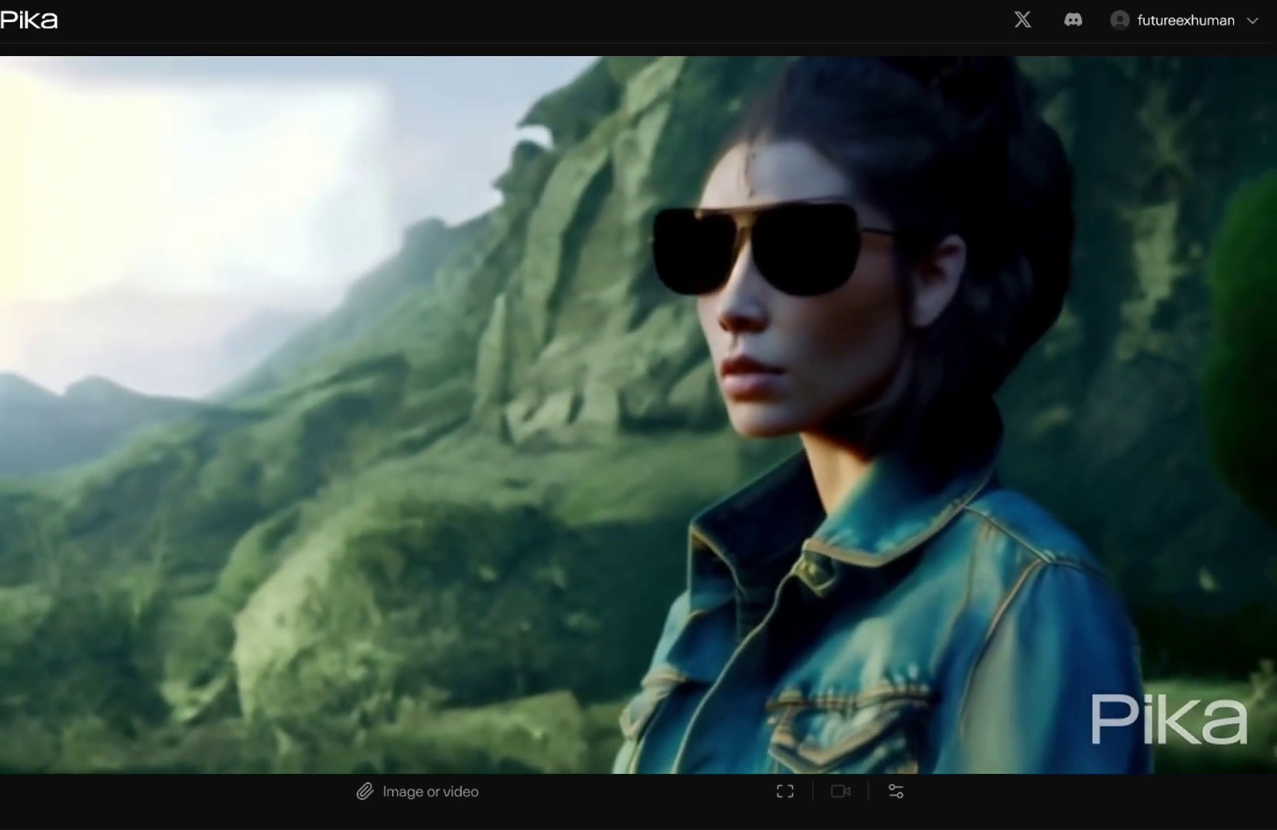
left_click(666, 257)
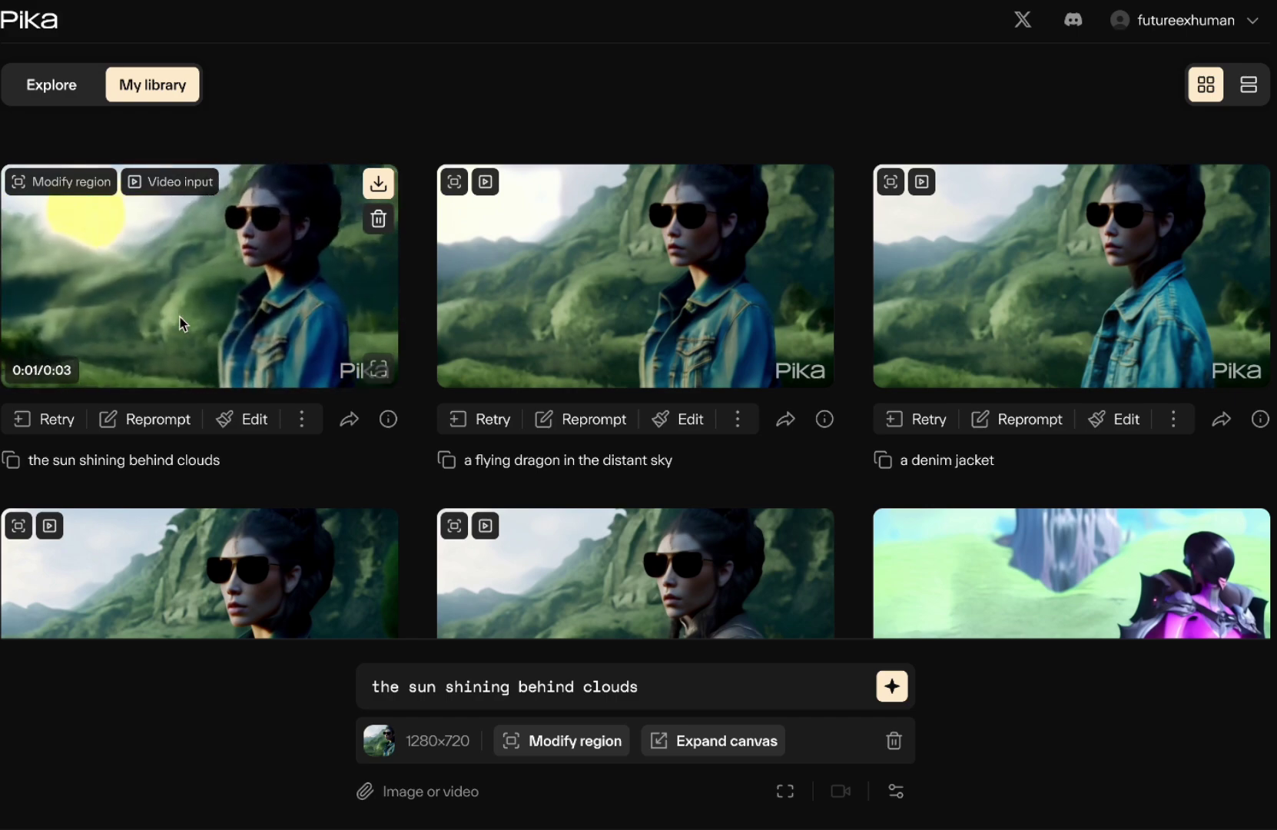
left_click(180, 316)
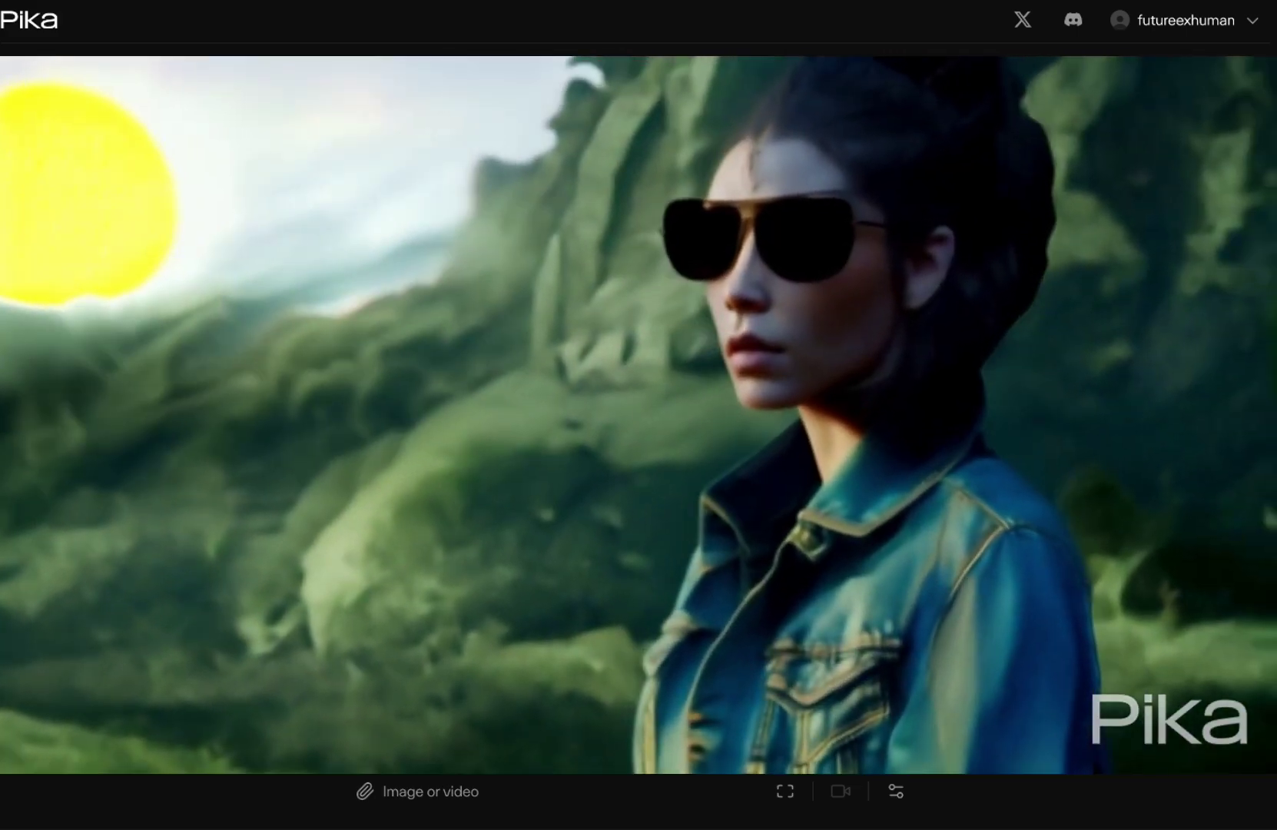
Step: Close the enlarged shining sun video and review the other heroine versions in the library
key("Escape")
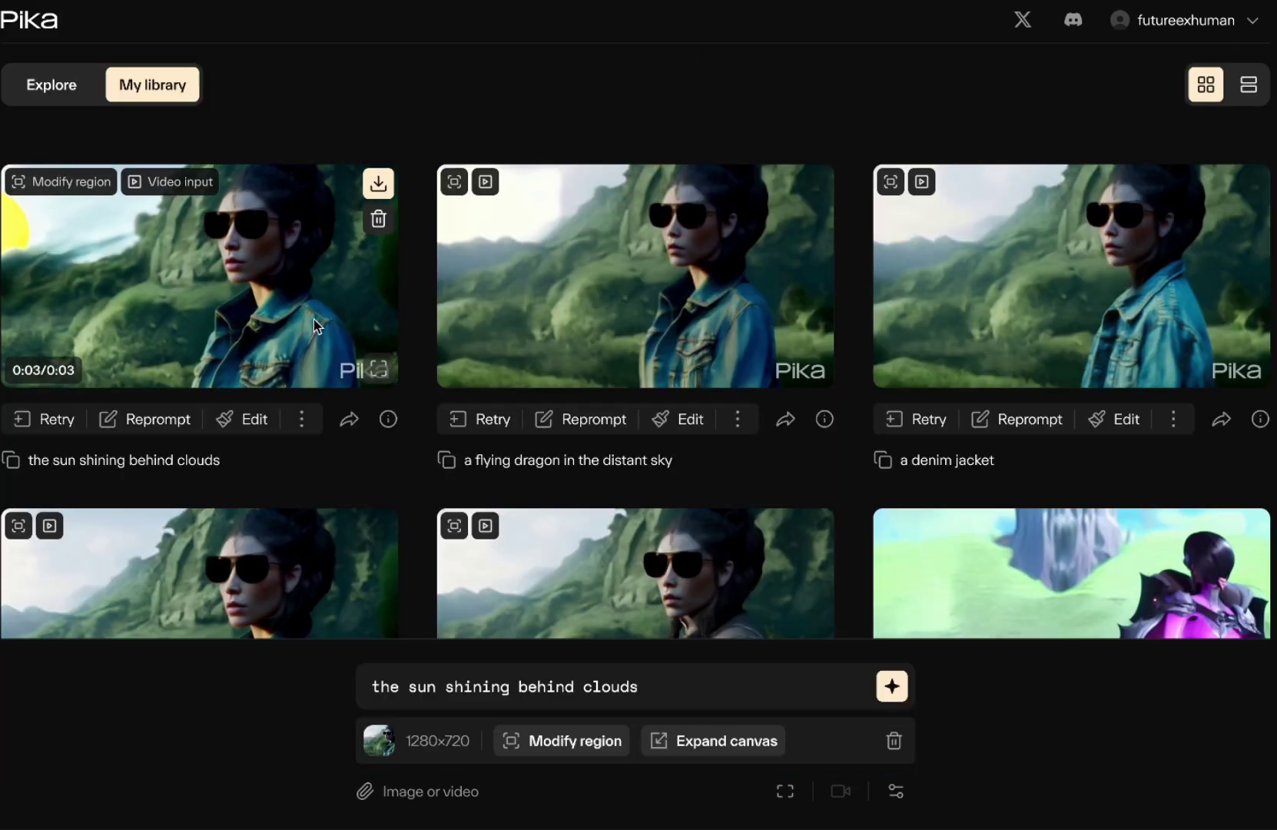
scroll(379, 394, "down", 4)
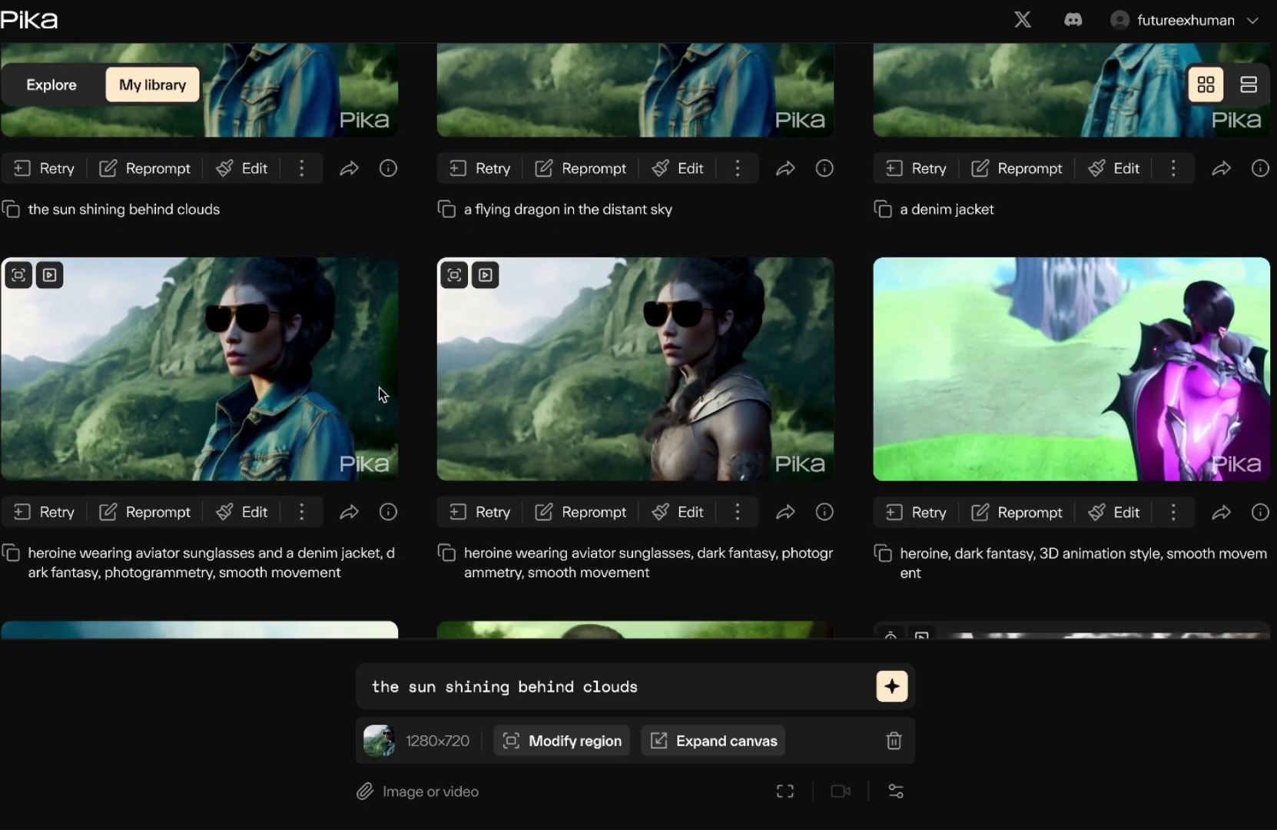
scroll(379, 393, "down", 2)
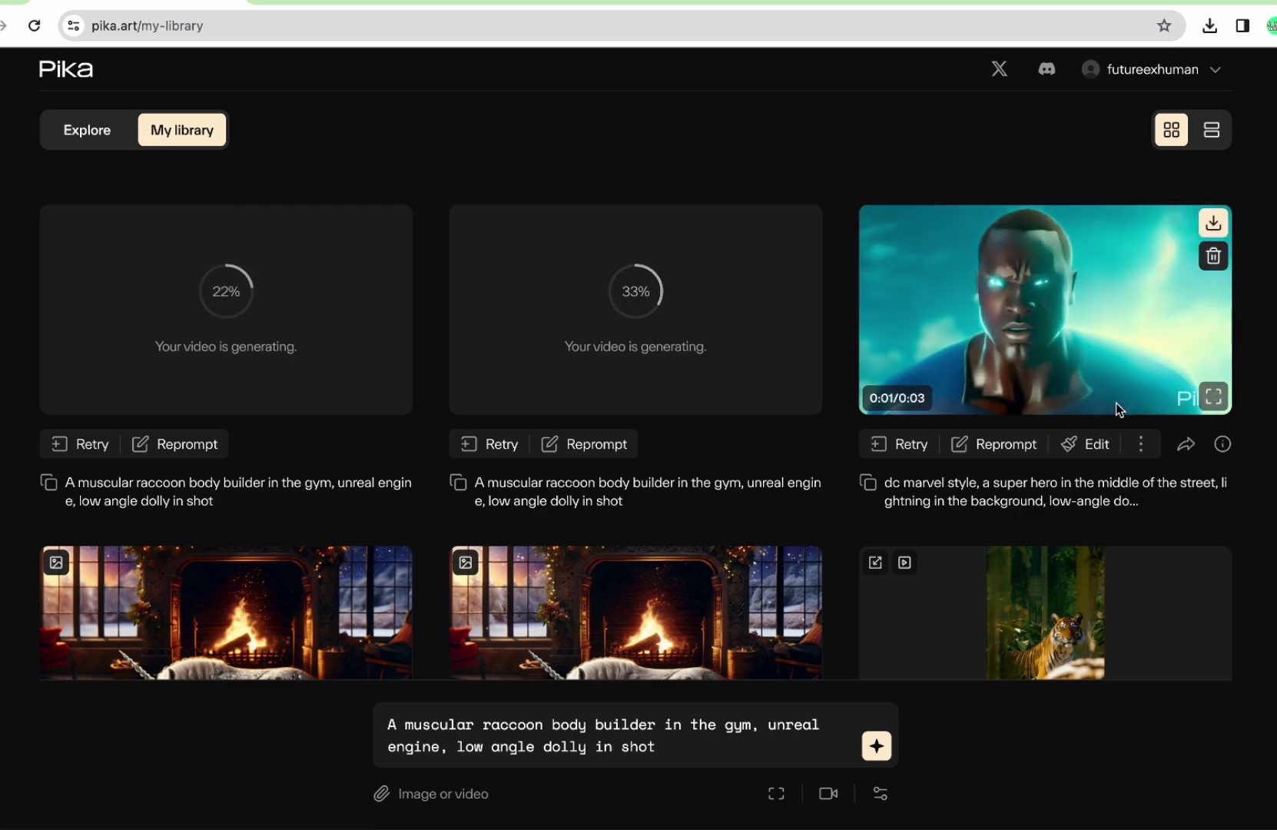
Step: Edit the 16:9 superhero video by expanding its canvas to 9:16, with the clip placed near the top of the frame
left_click(1093, 446)
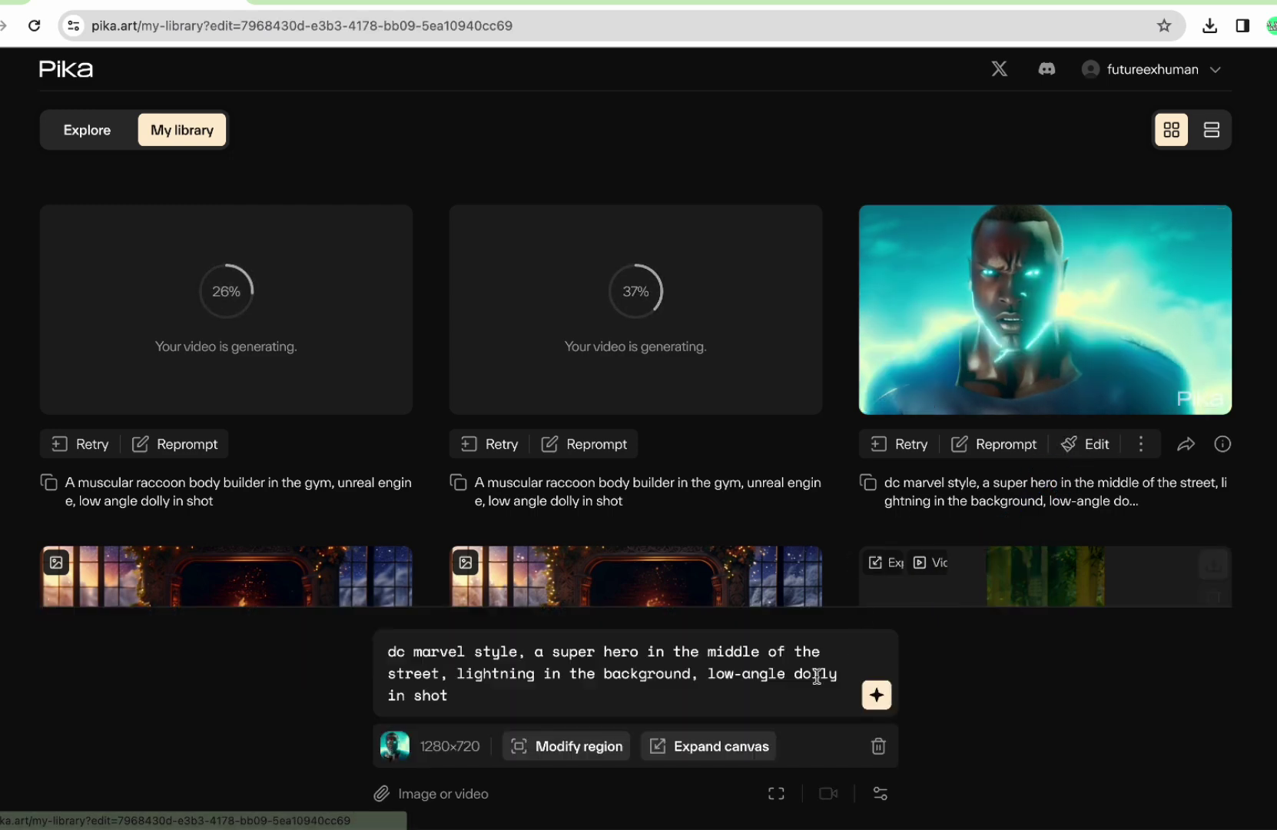
left_click(702, 747)
left_click_drag(654, 531, 655, 329)
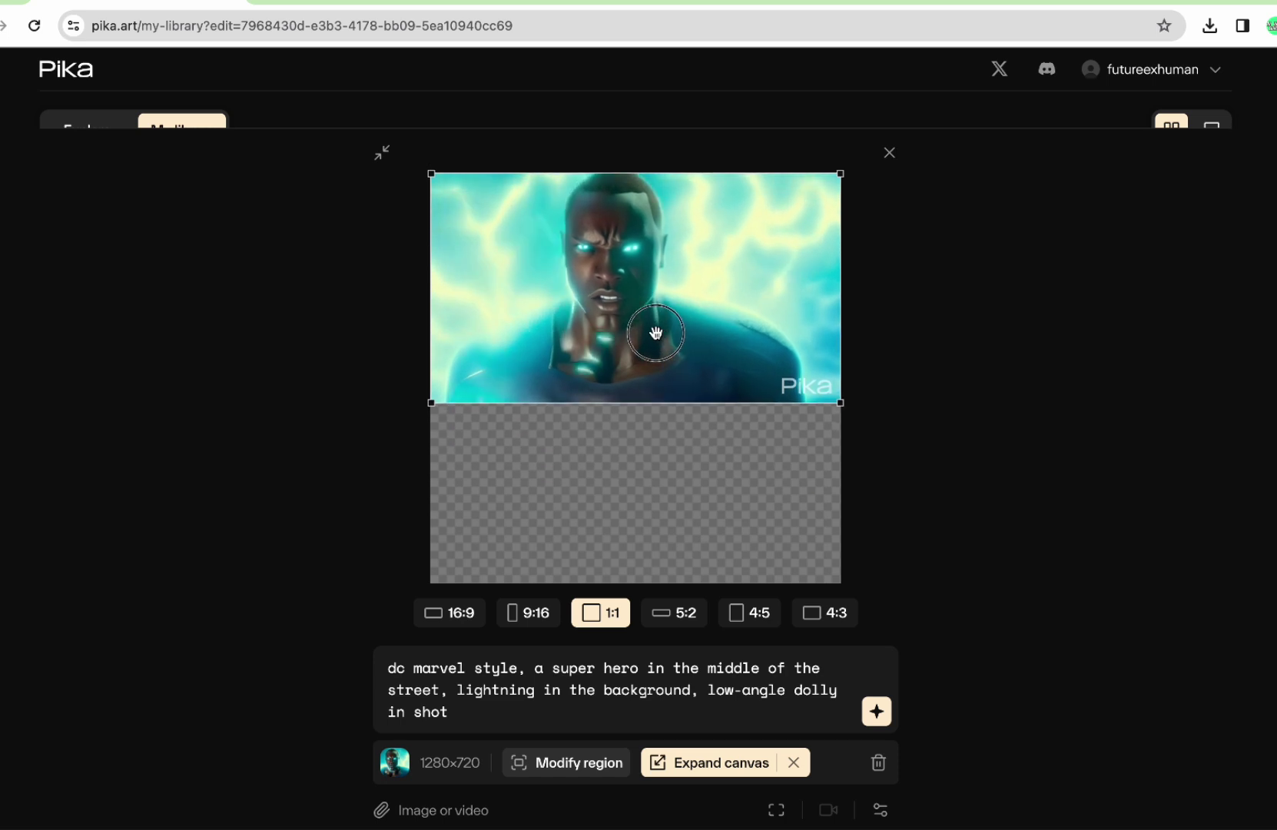
left_click(527, 612)
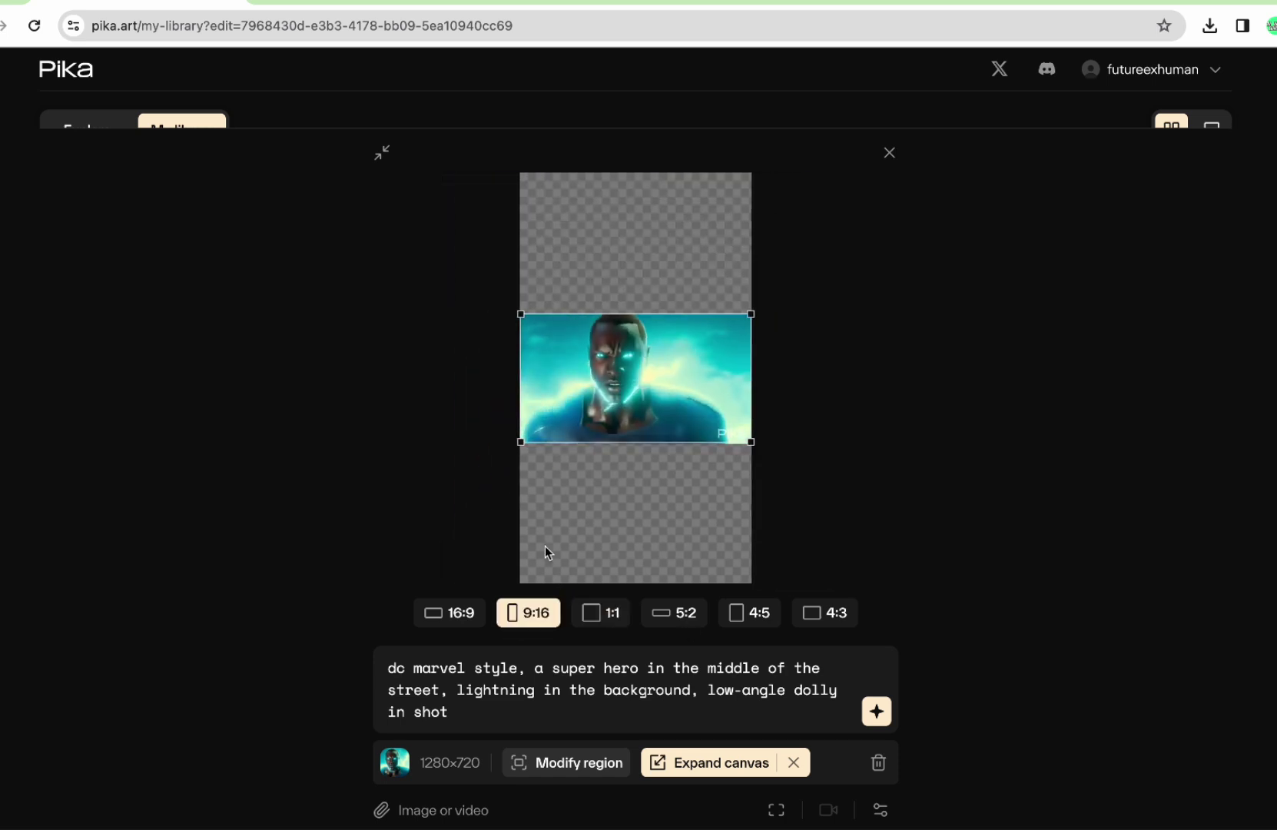
left_click_drag(622, 402, 617, 281)
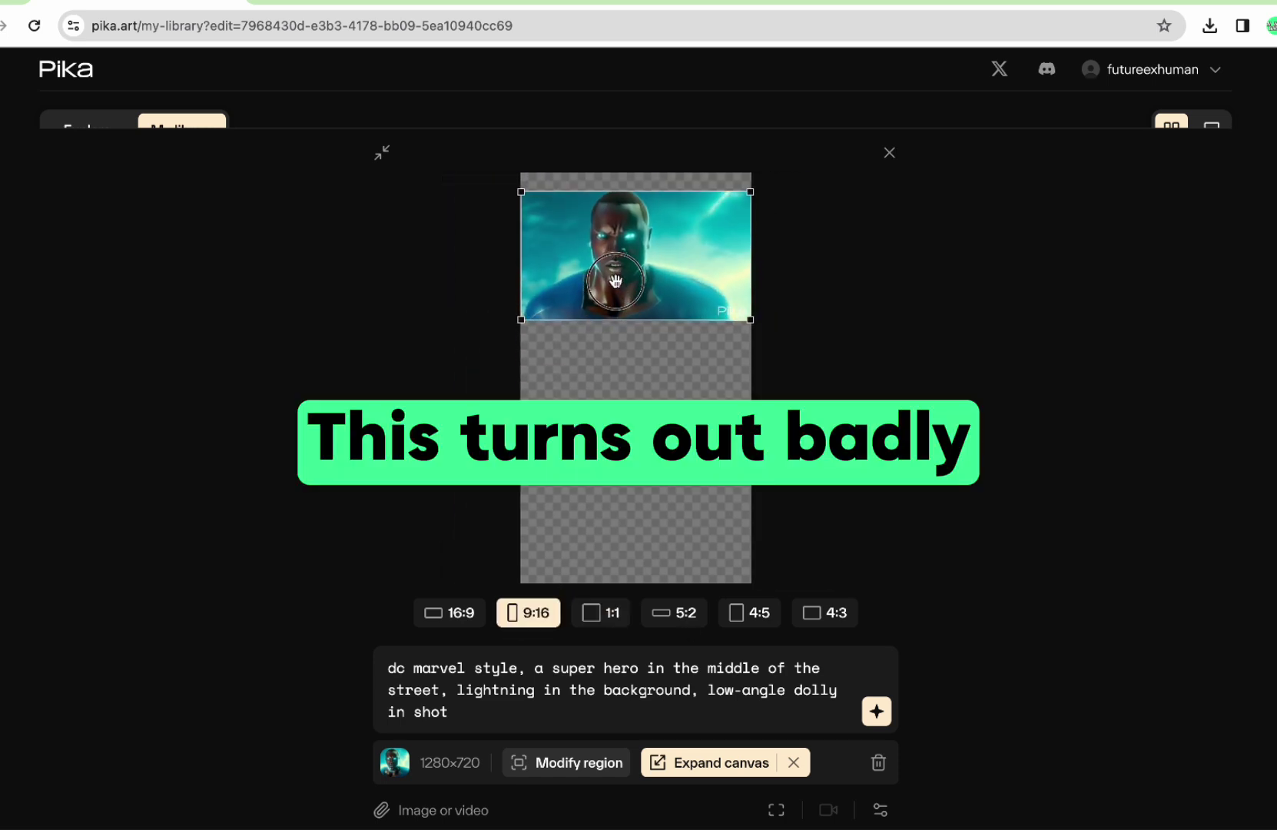
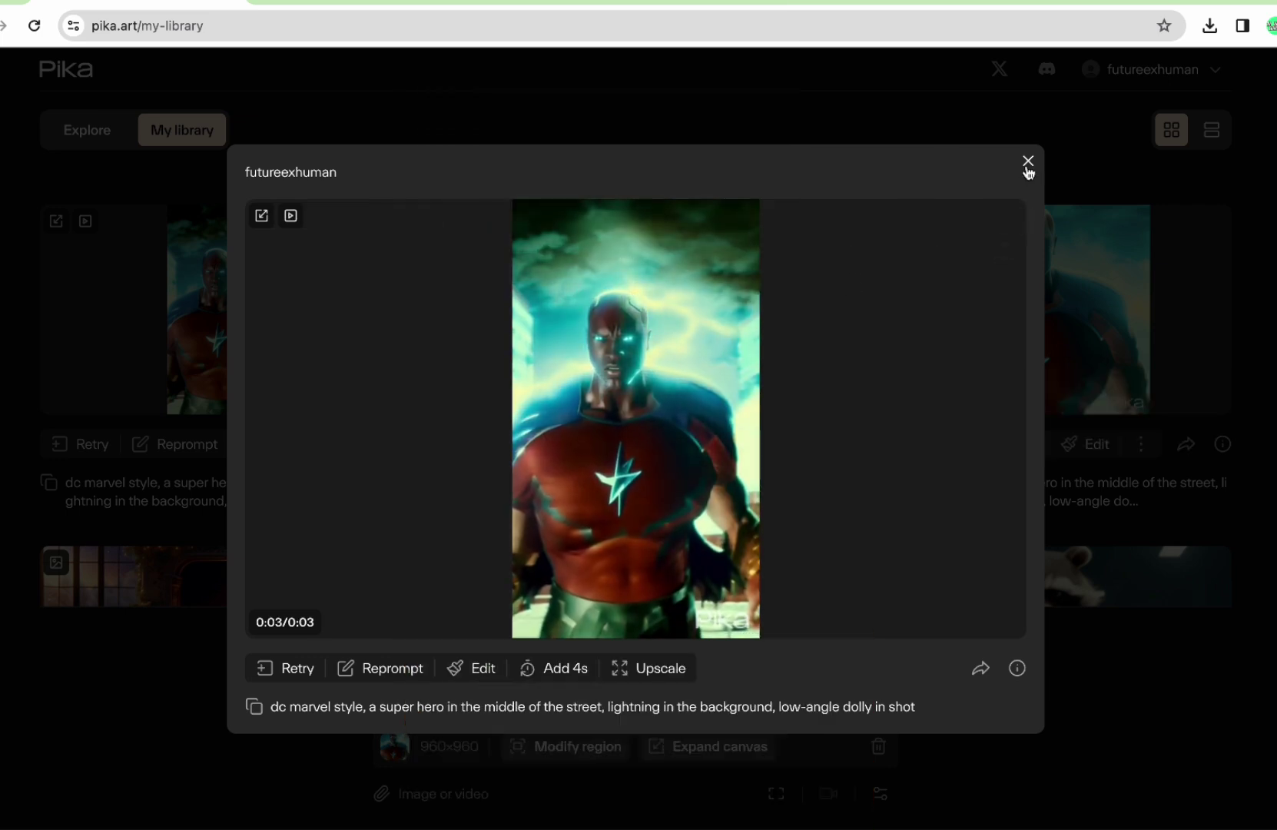
Step: Expand the 4:5 superhero video to a 9:16 canvas, moving the clip slightly upward in the frame
left_click(1028, 162)
left_click(800, 405)
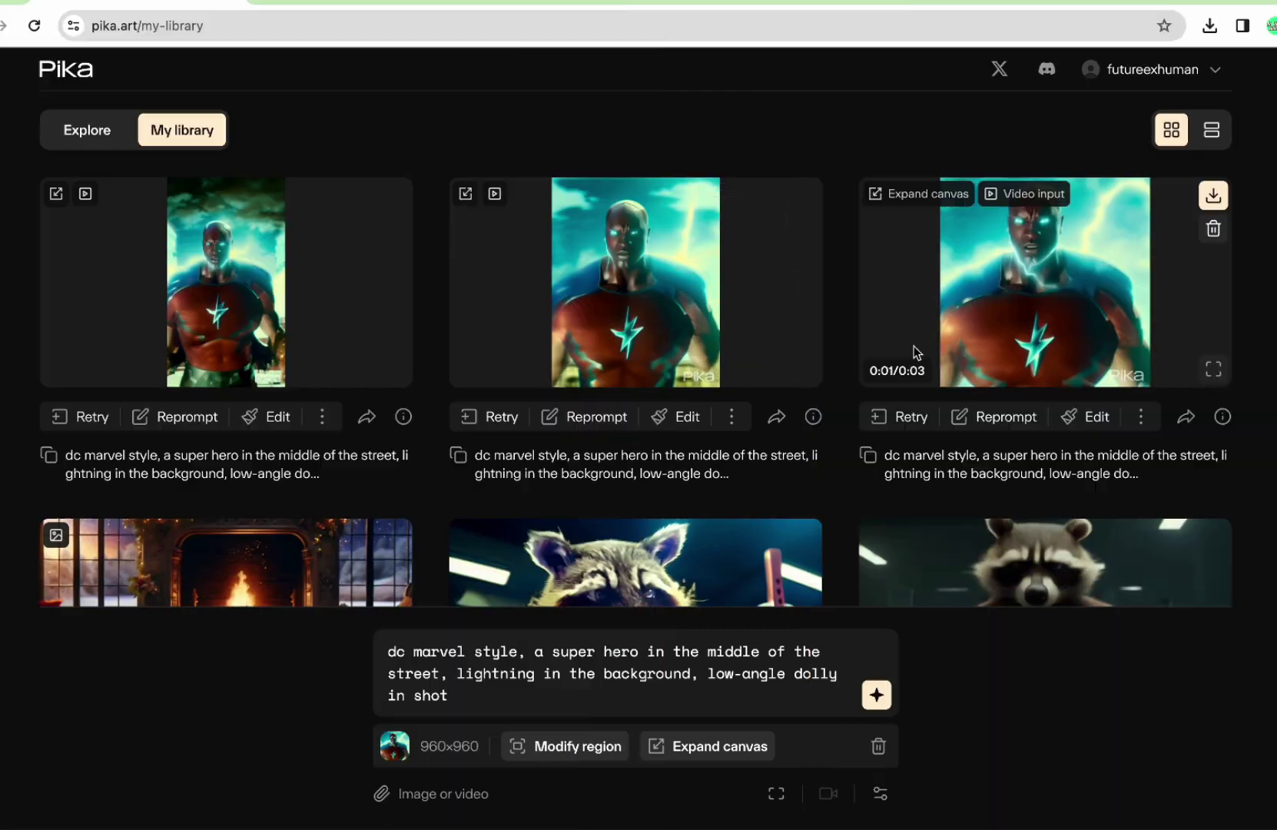
left_click(694, 425)
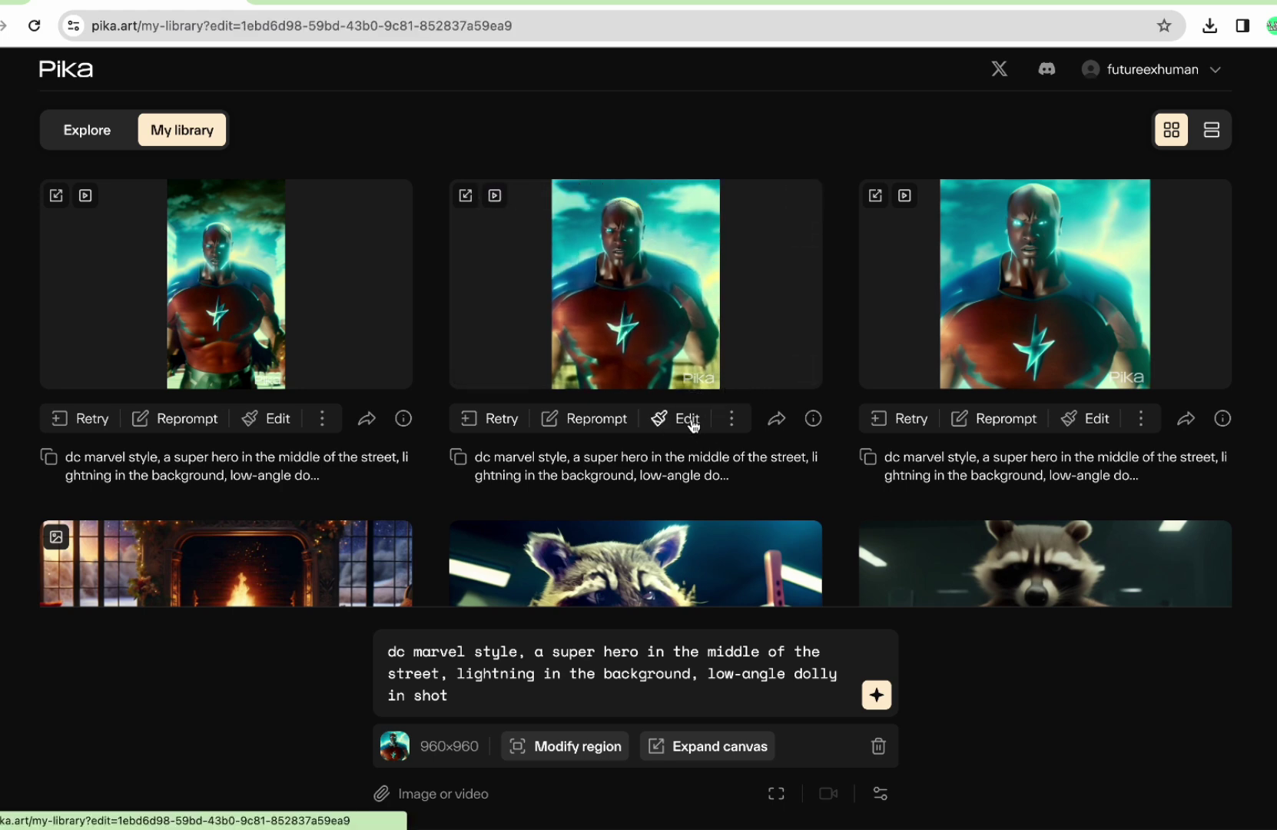
left_click(722, 749)
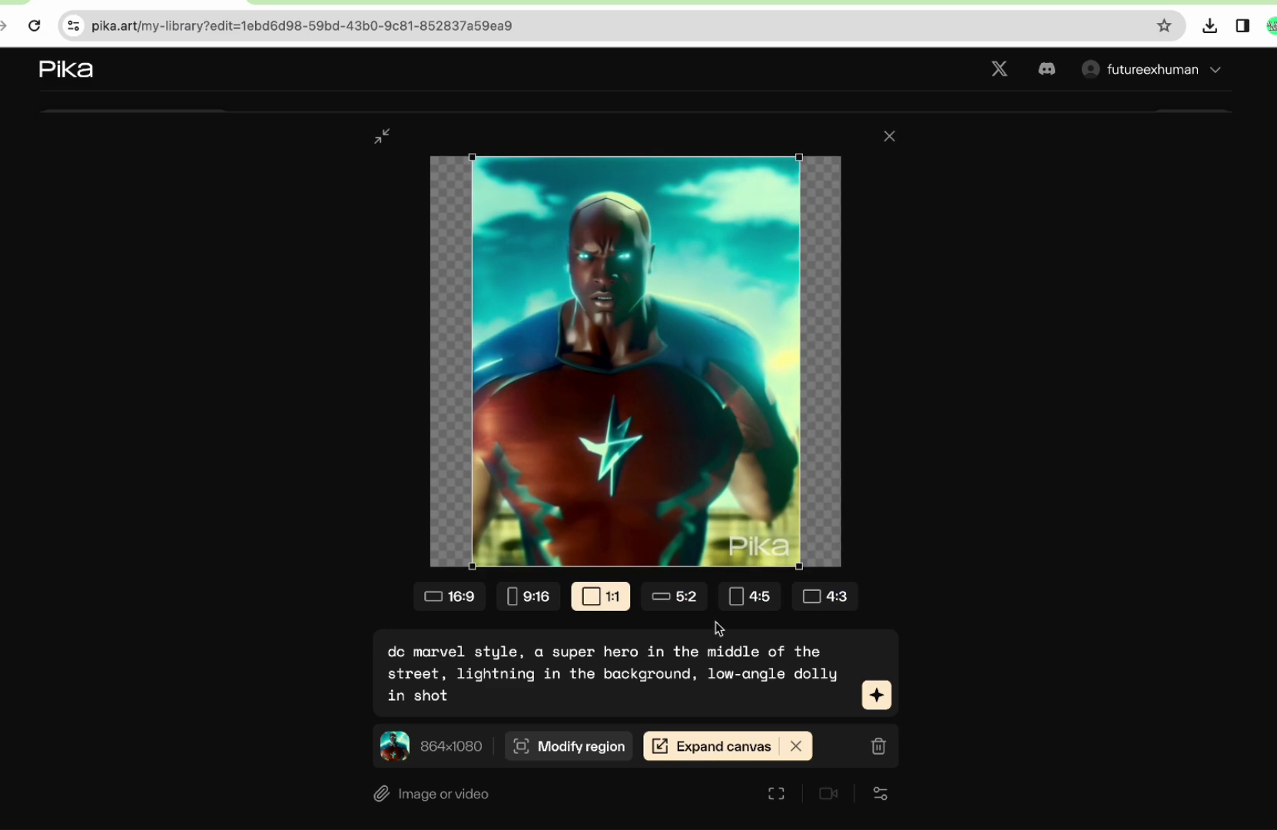
left_click(529, 598)
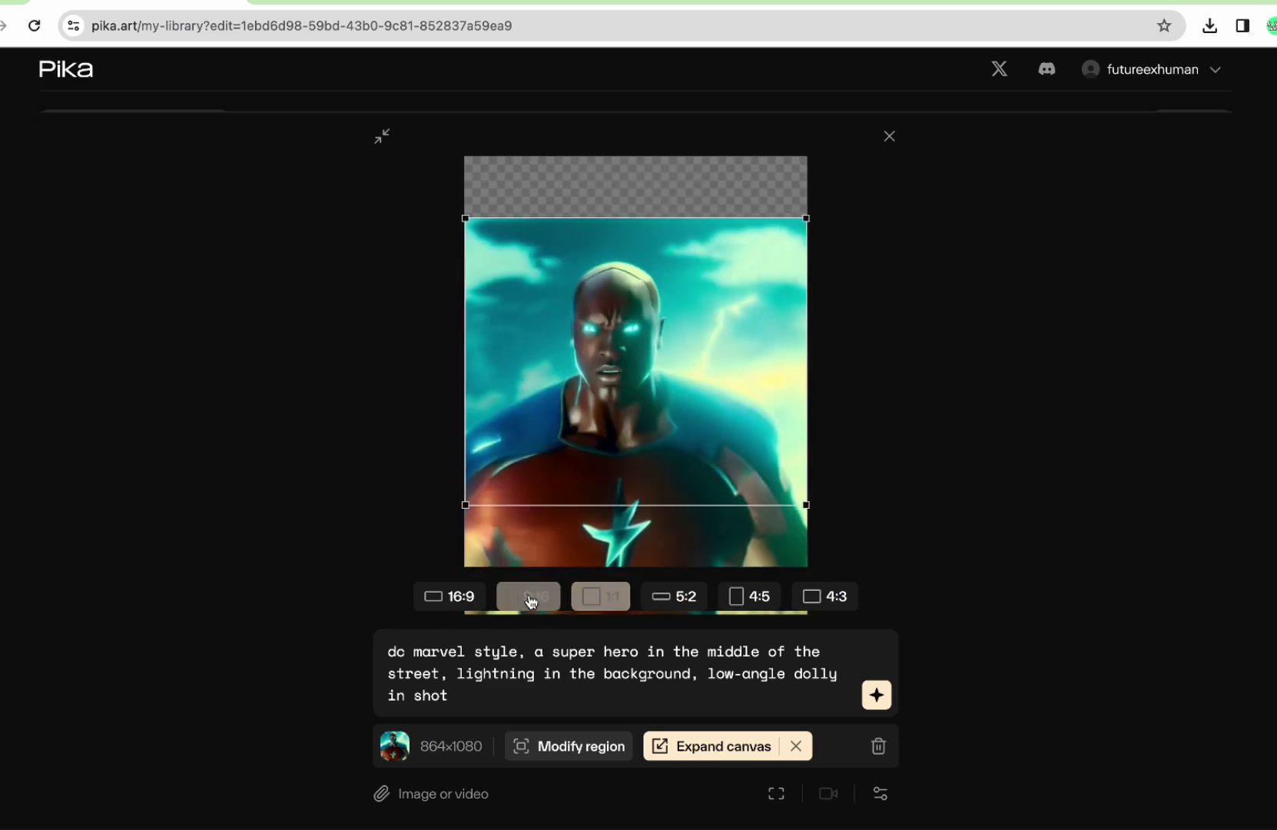
left_click_drag(602, 477, 599, 451)
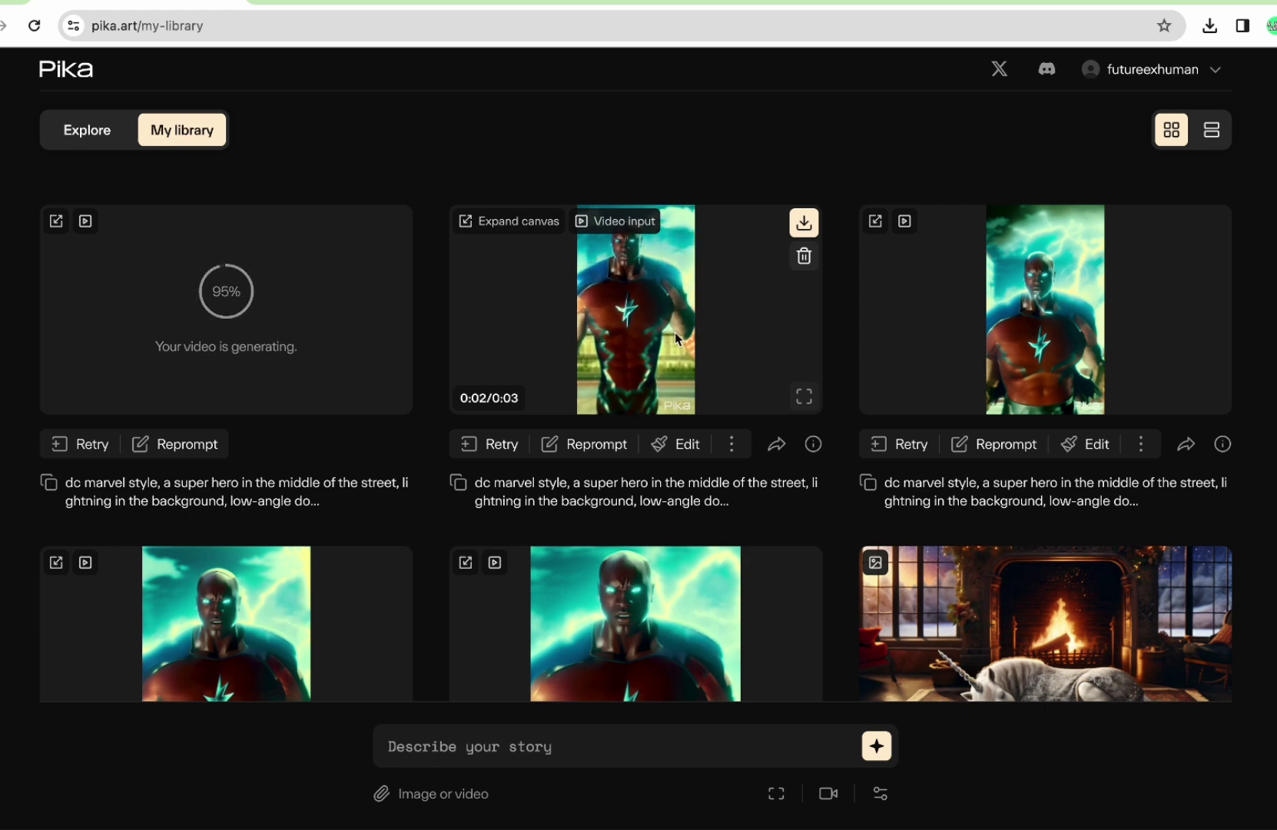
Step: Compare the original superhero video with its square, 4:5 and 9:16 expanded canvas versions
left_click(804, 396)
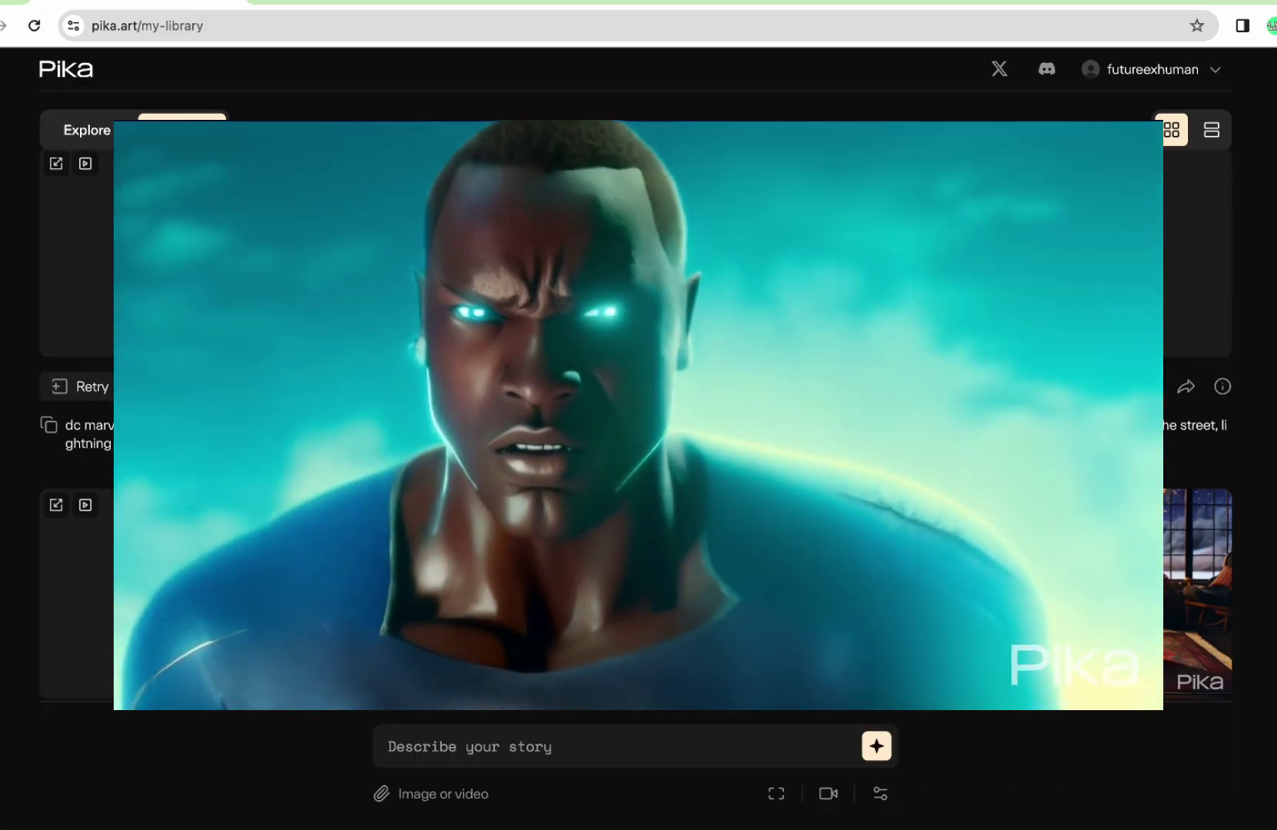
scroll(636, 415, "down", 2)
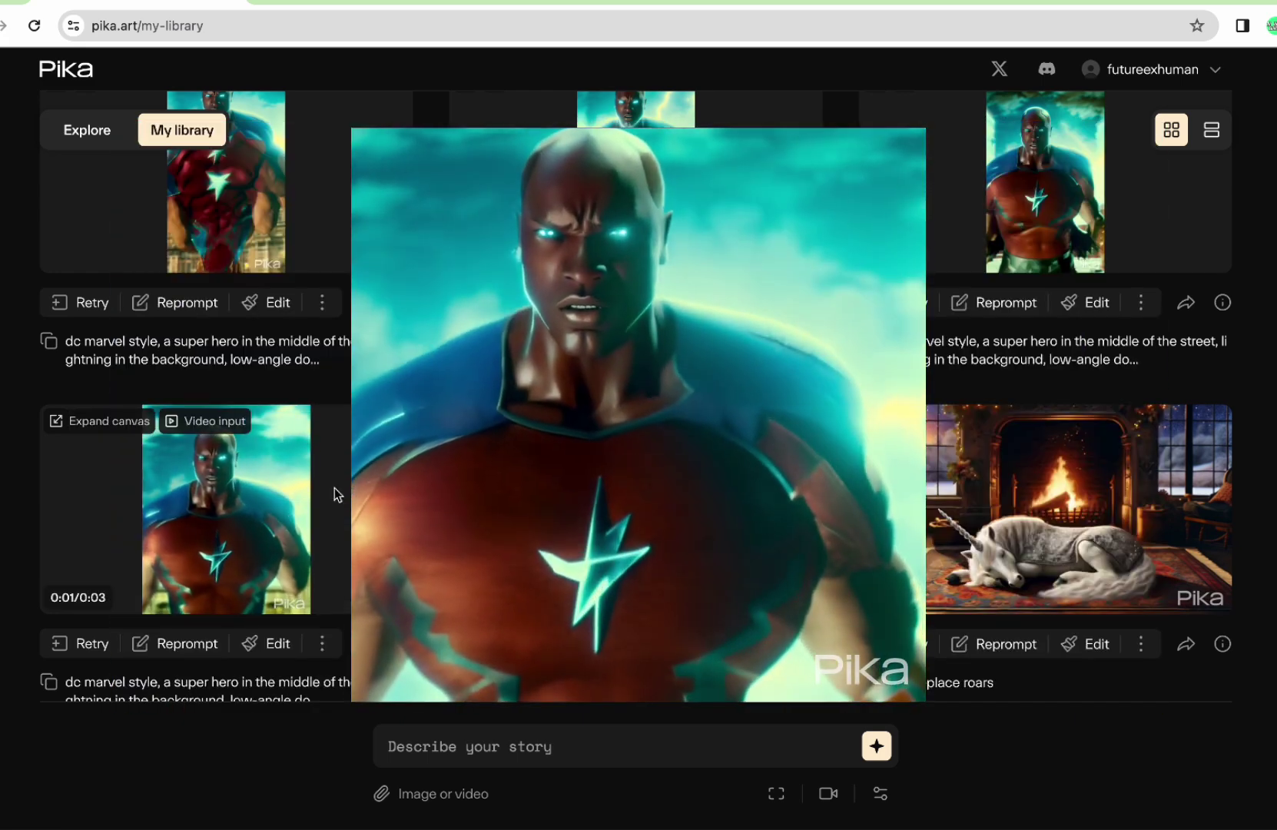
scroll(192, 500, "up", 2)
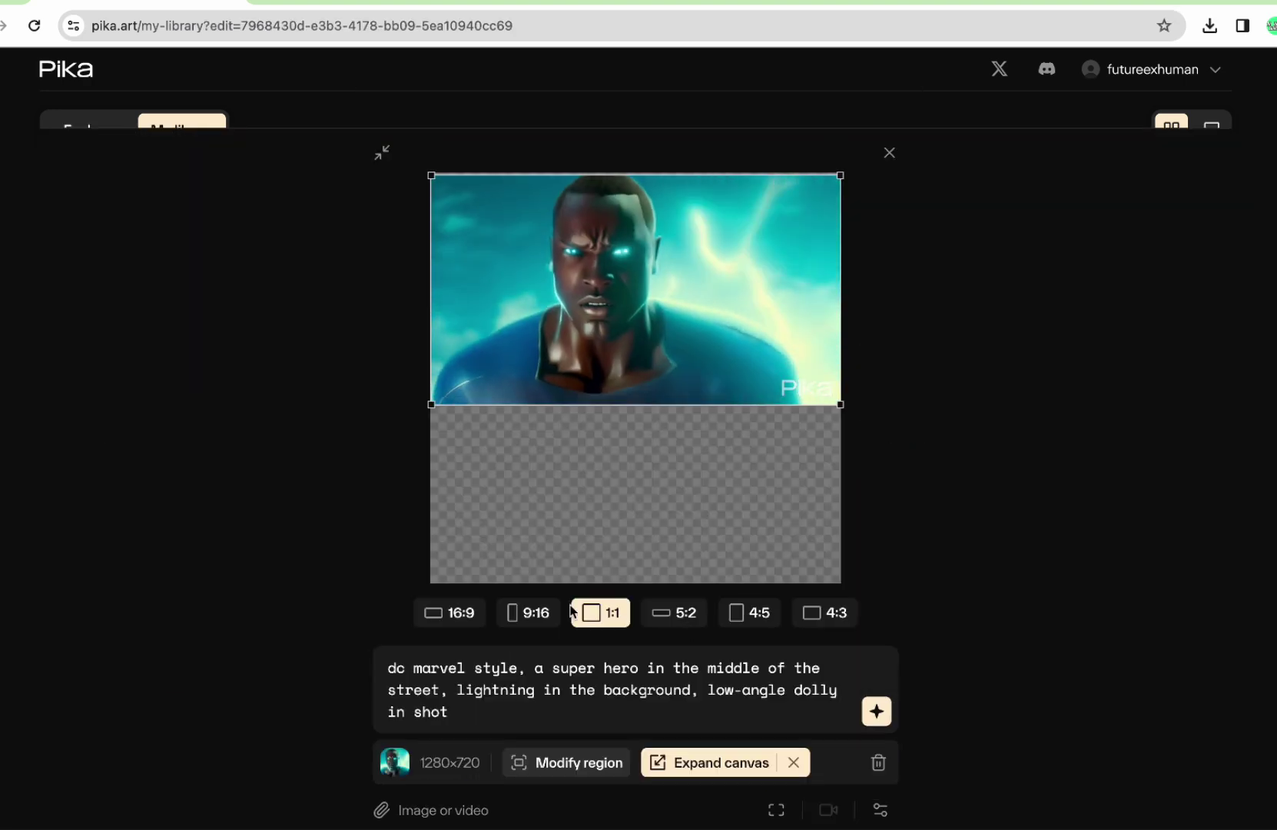
left_click(531, 612)
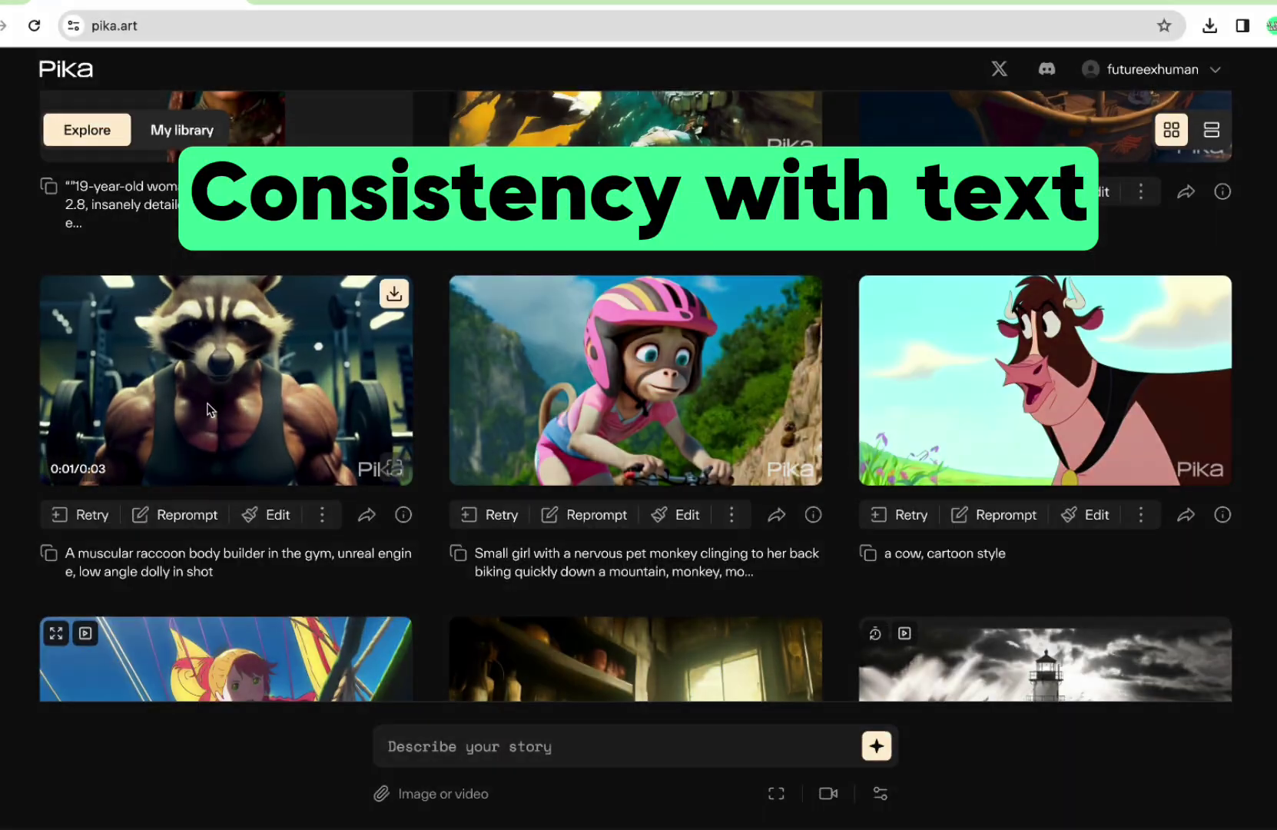
Step: Reprompt the muscular raccoon body builder video, reusing its seed and setting Consistency with the text to 5
left_click(403, 514)
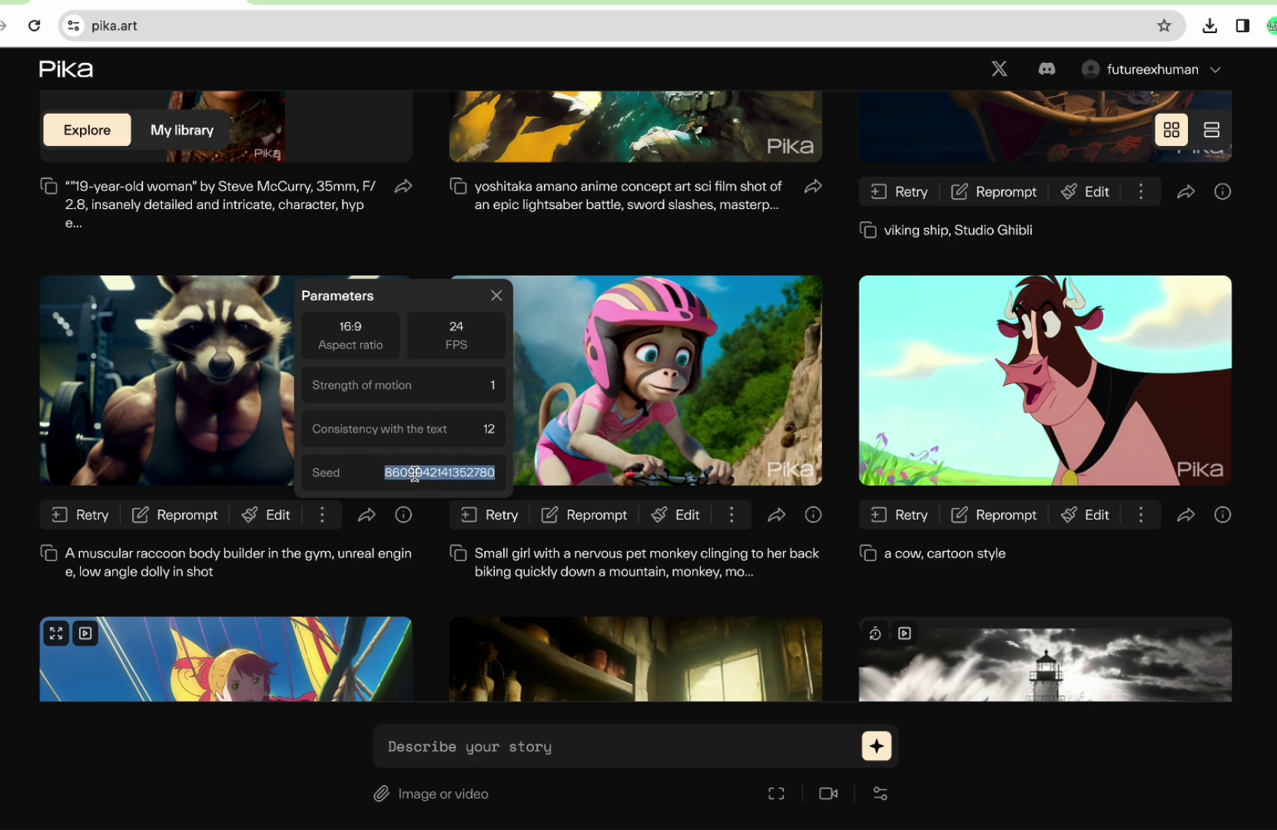
left_click(208, 558)
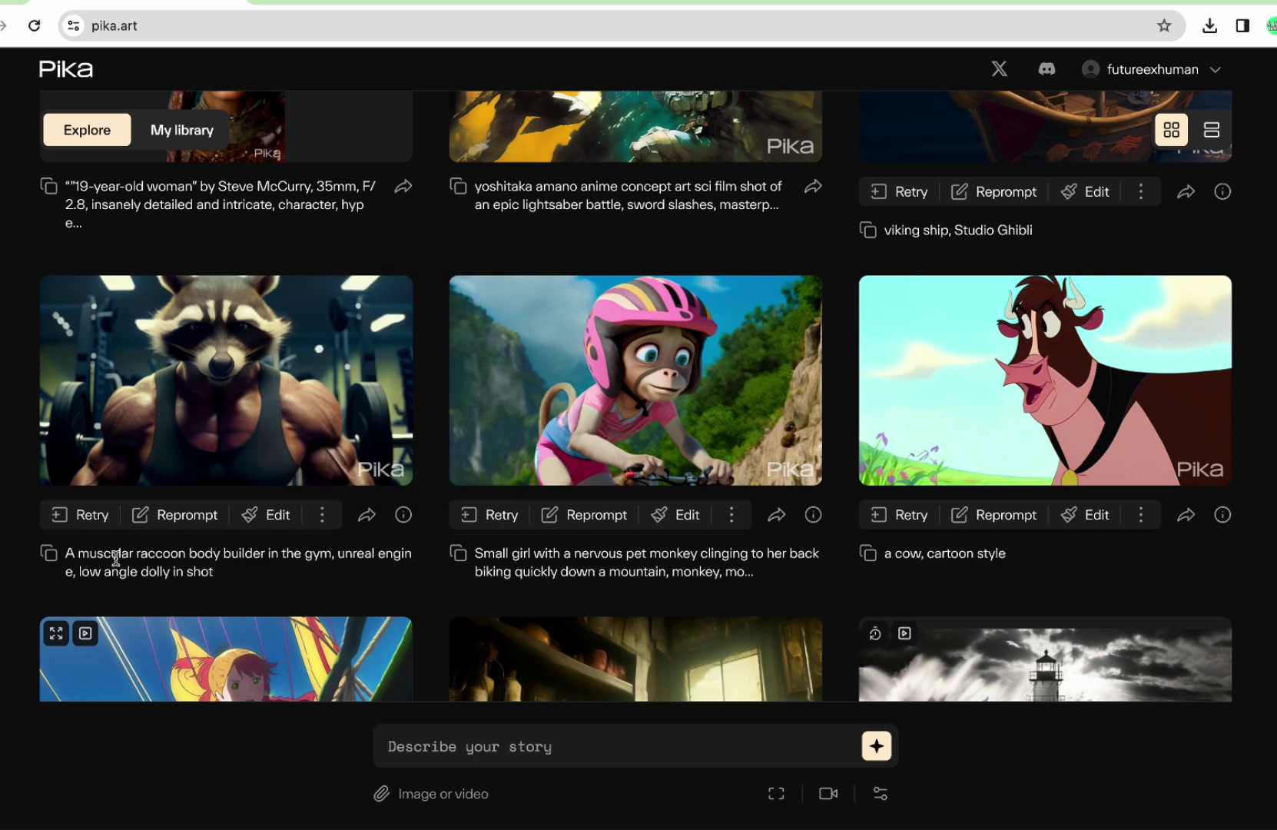
left_click(177, 523)
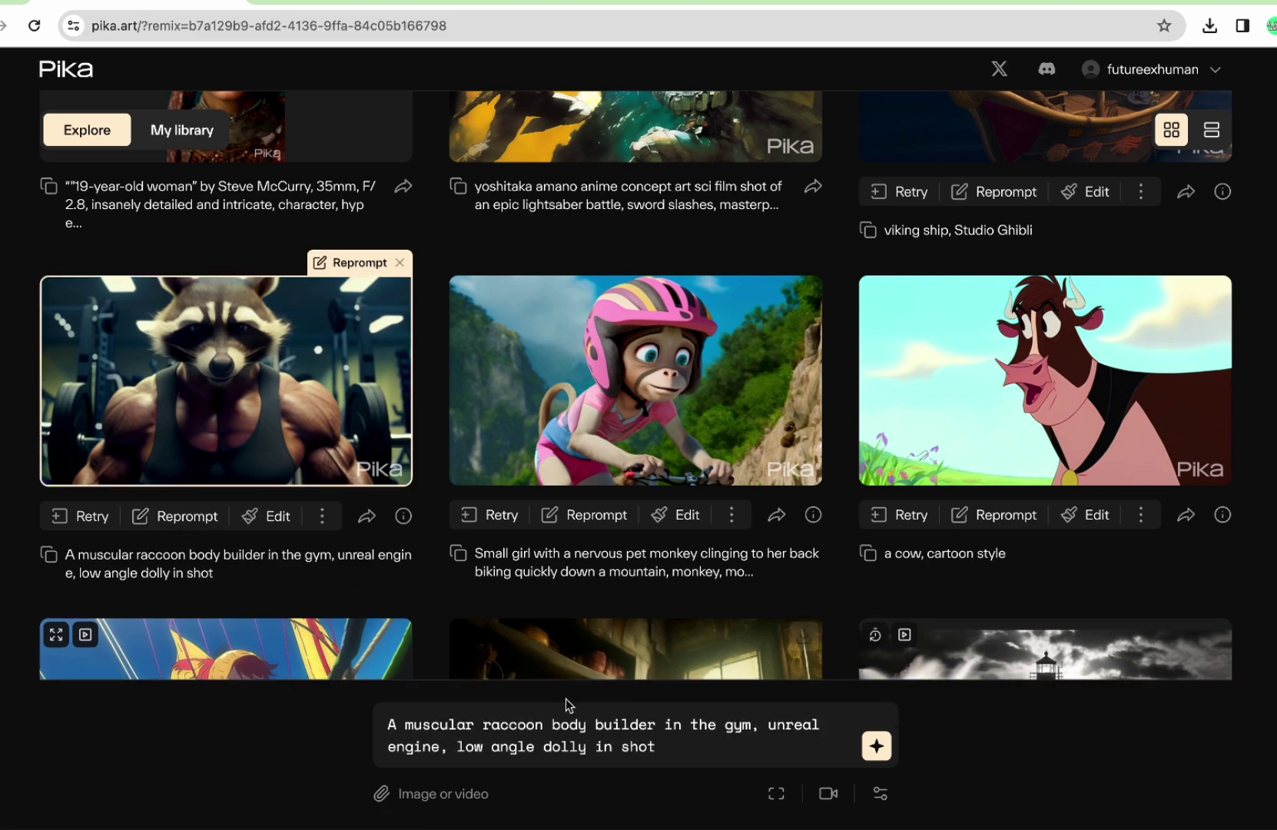
left_click(883, 797)
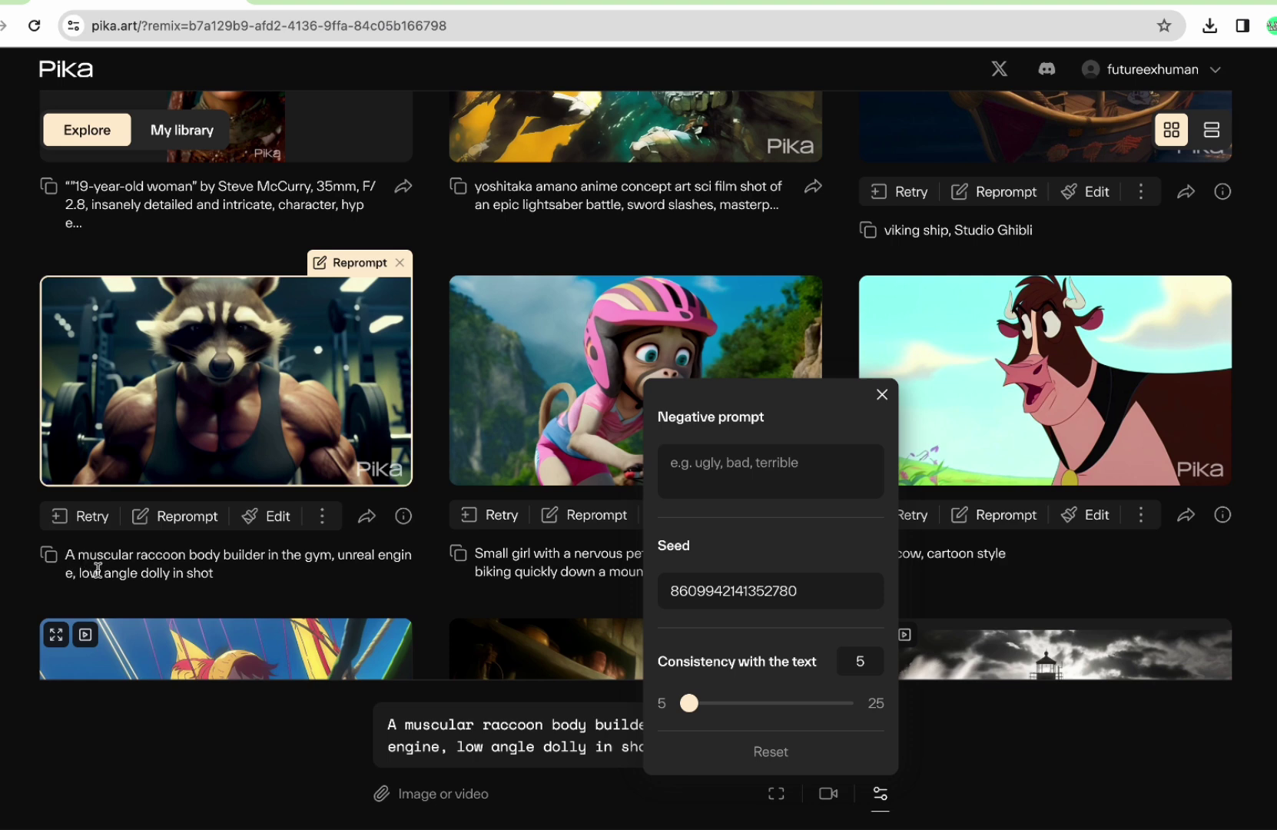
Step: Check the original raccoon video's parameters against the reprompt settings and review the raccoon versions in the library
left_click(404, 518)
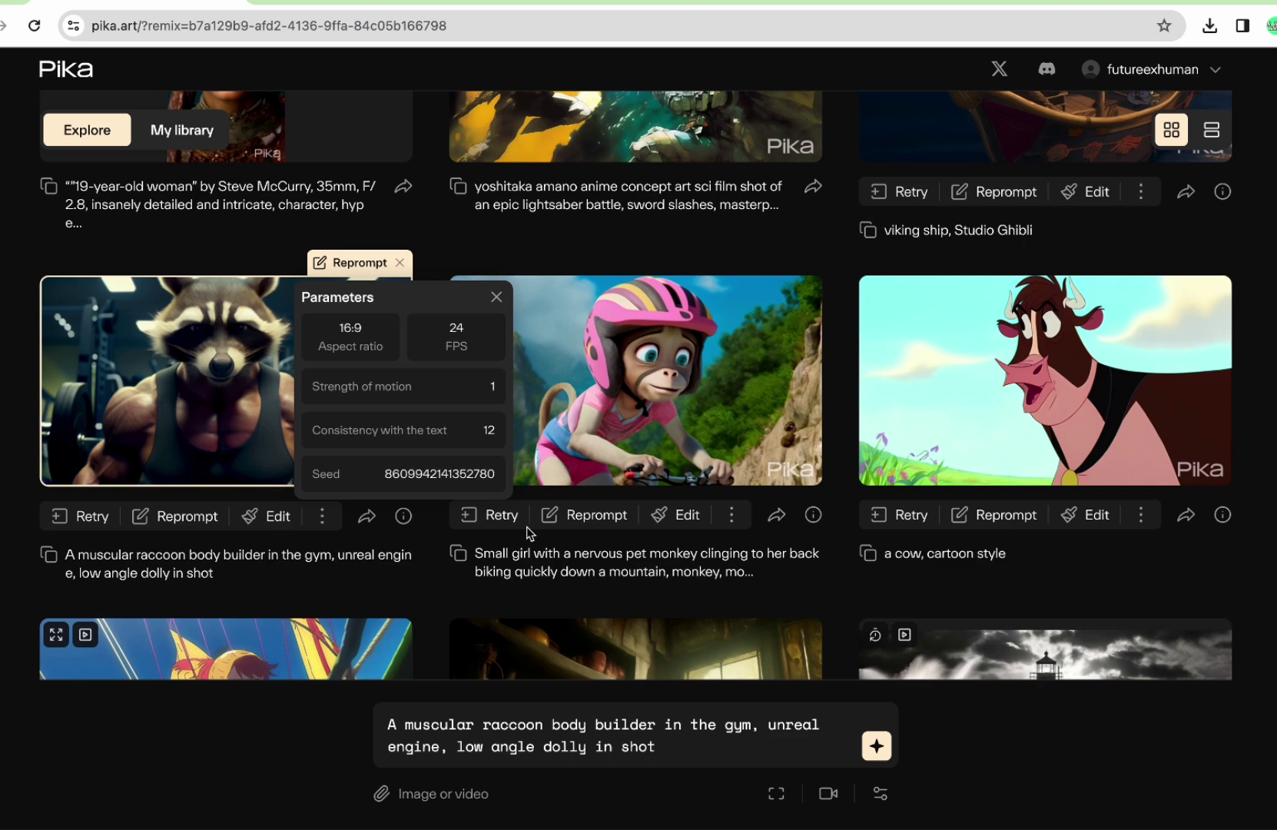
left_click(881, 794)
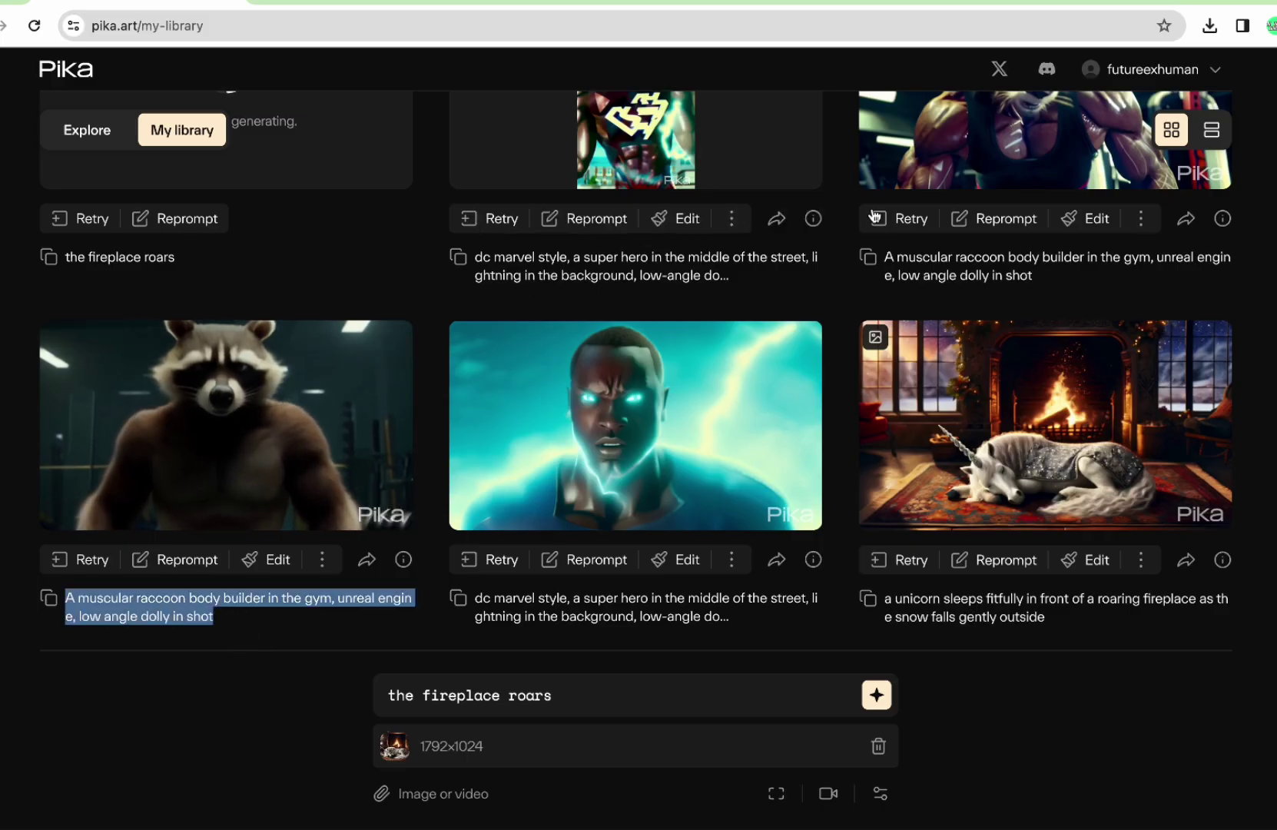
left_click(944, 275)
scroll(974, 280, "up", 2)
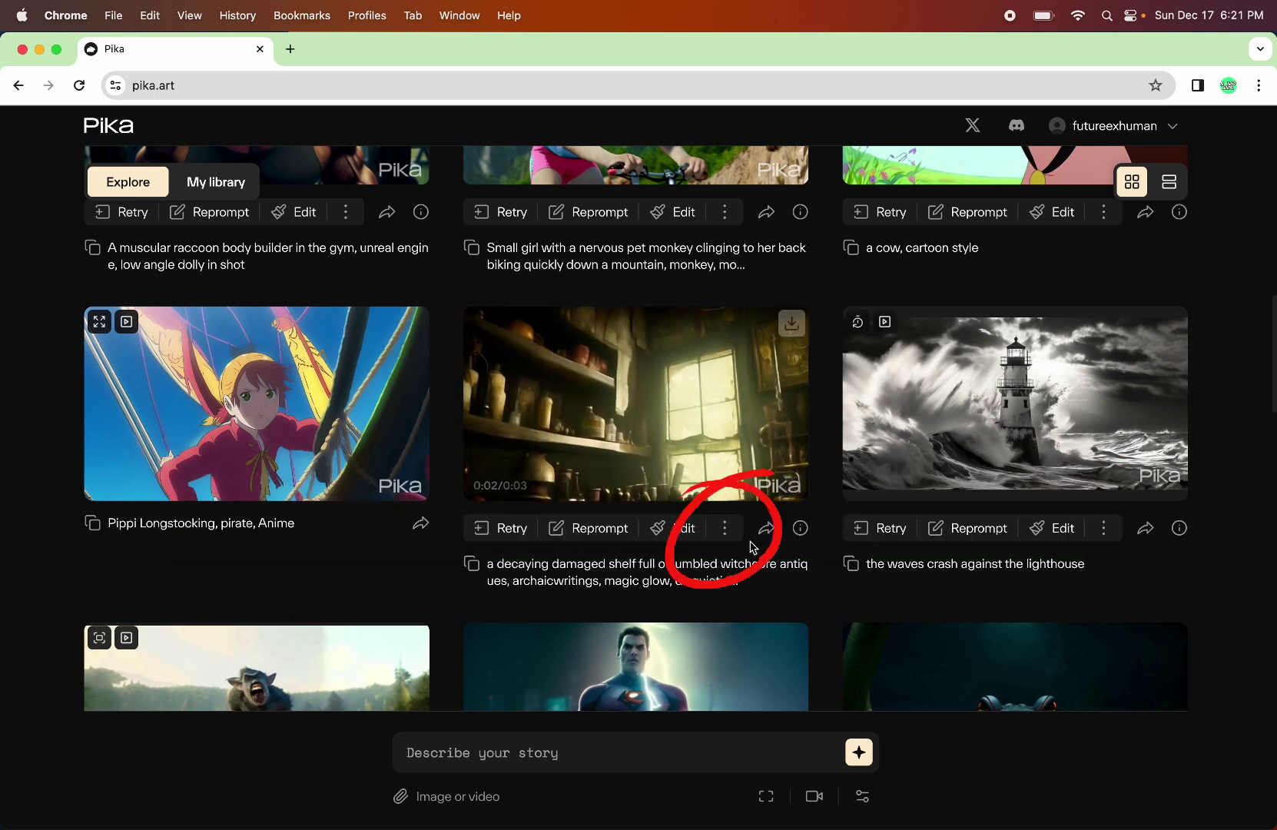
Step: Extend the decaying witchcore shelf video with Add 4s, using a zoom-out camera movement at motion strength 1
left_click(724, 538)
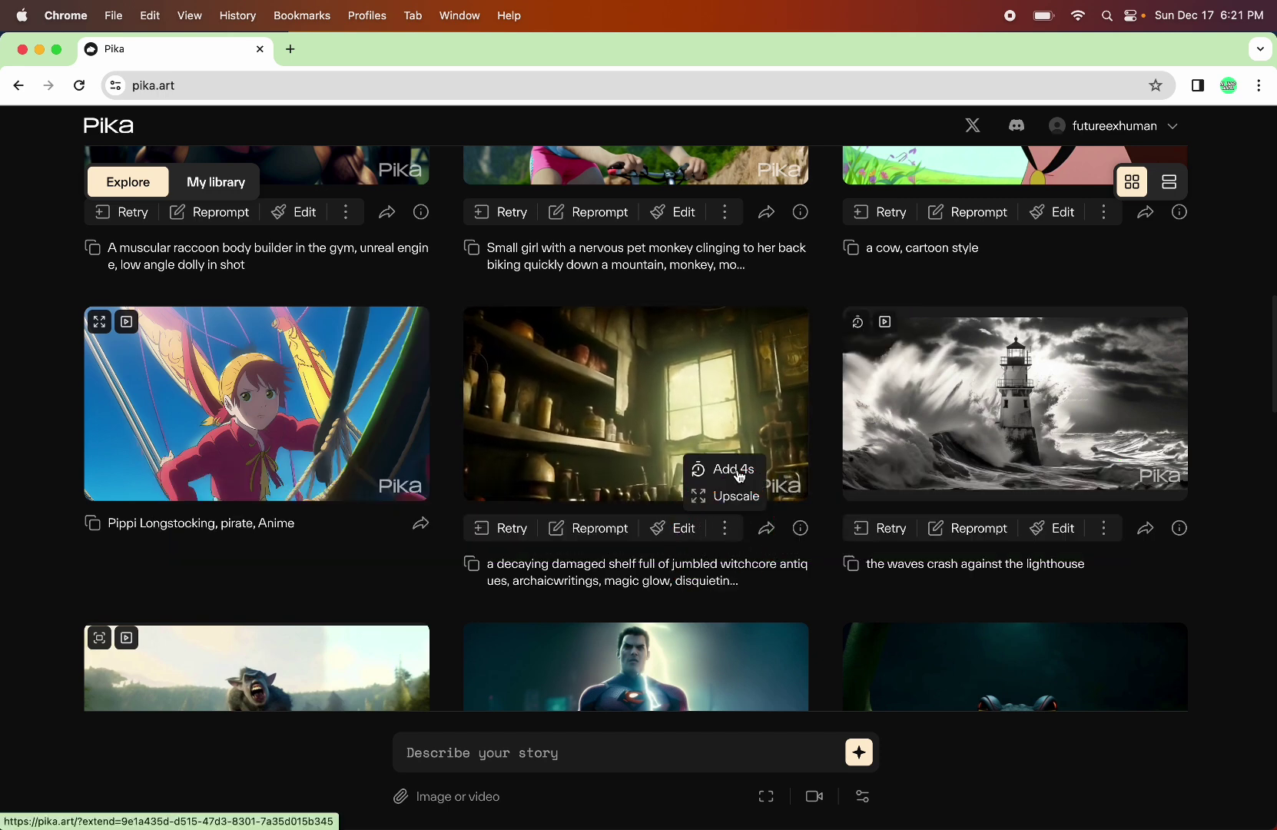
left_click(722, 530)
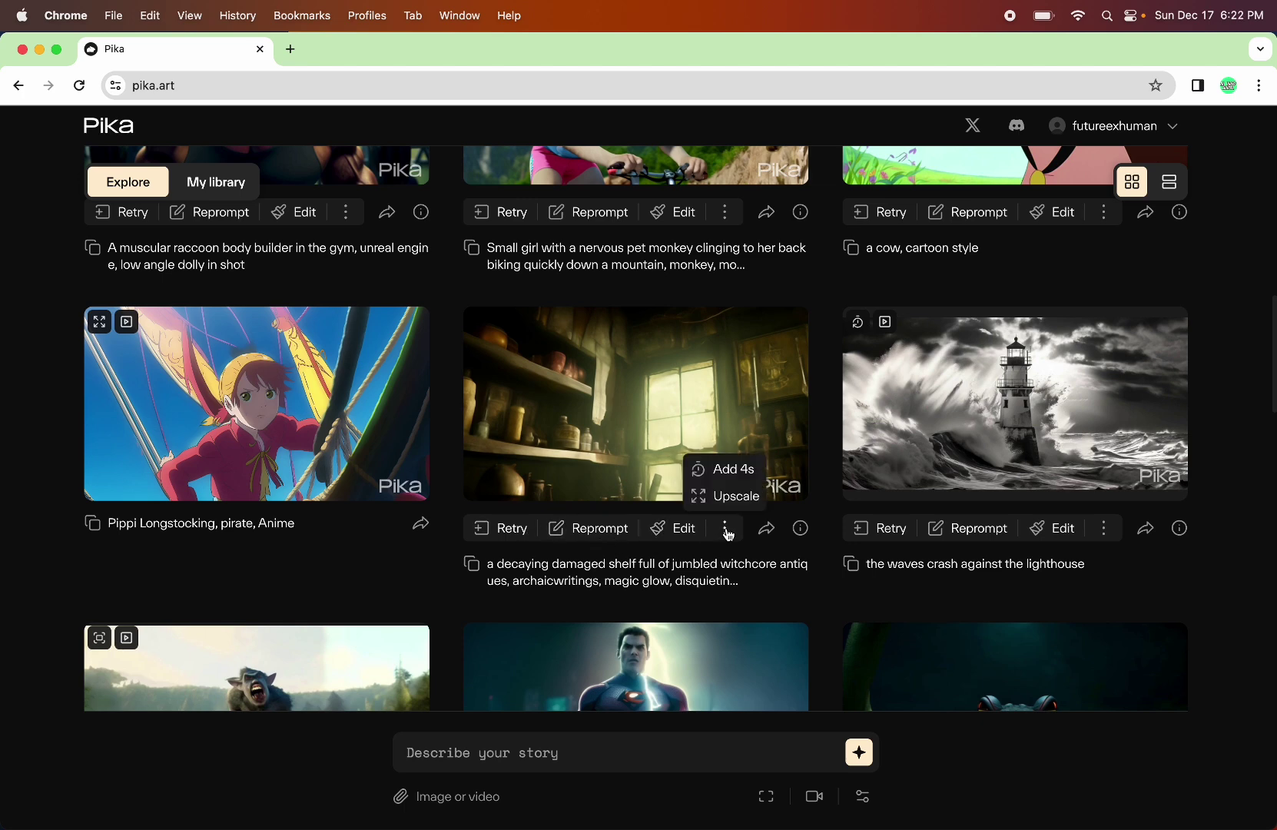
left_click(729, 476)
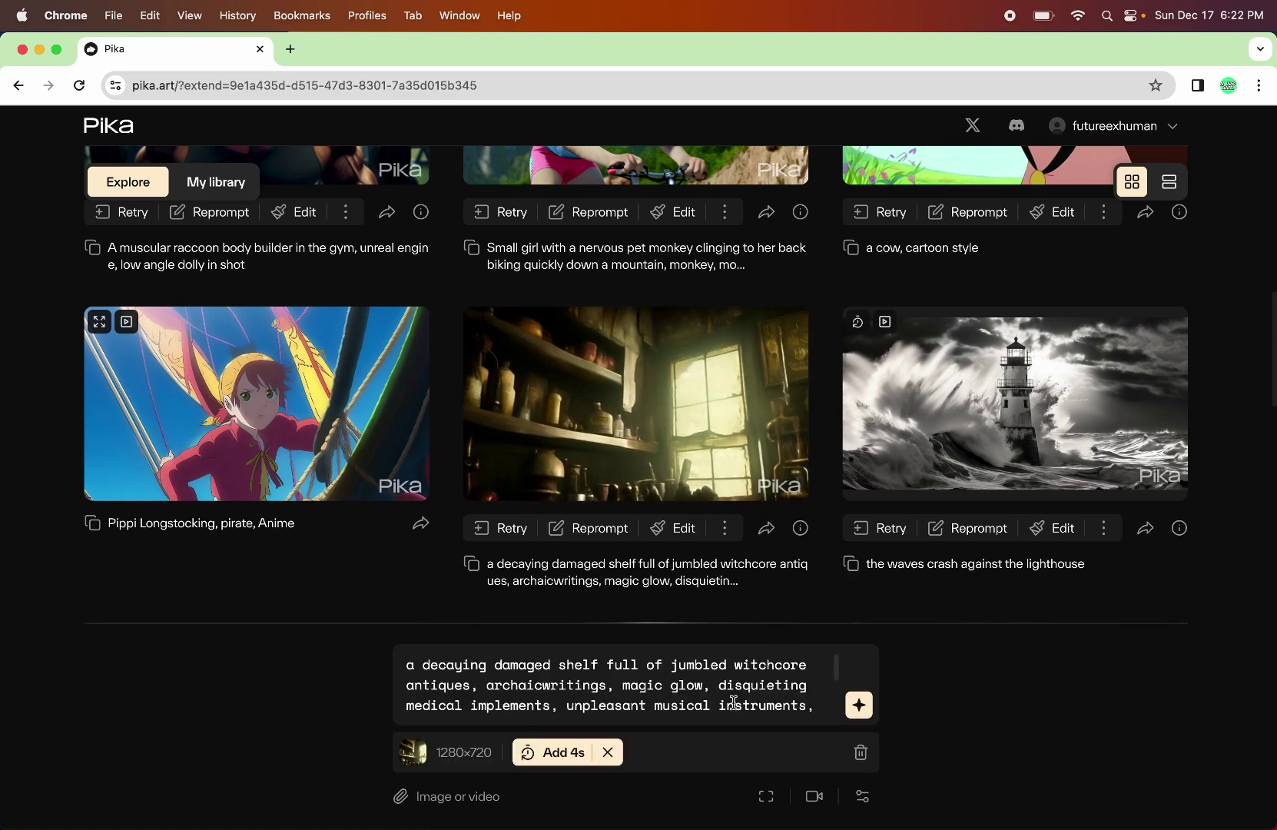
left_click(815, 798)
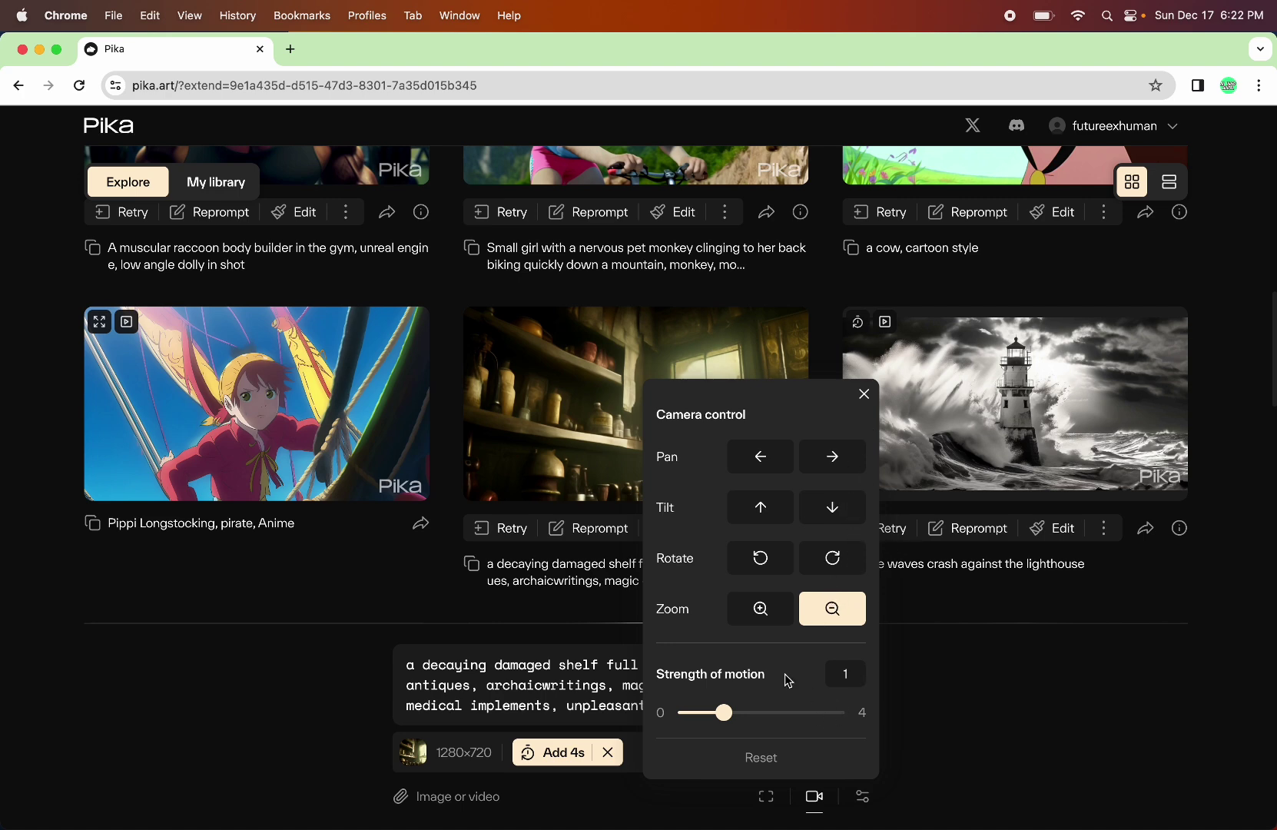
left_click(864, 395)
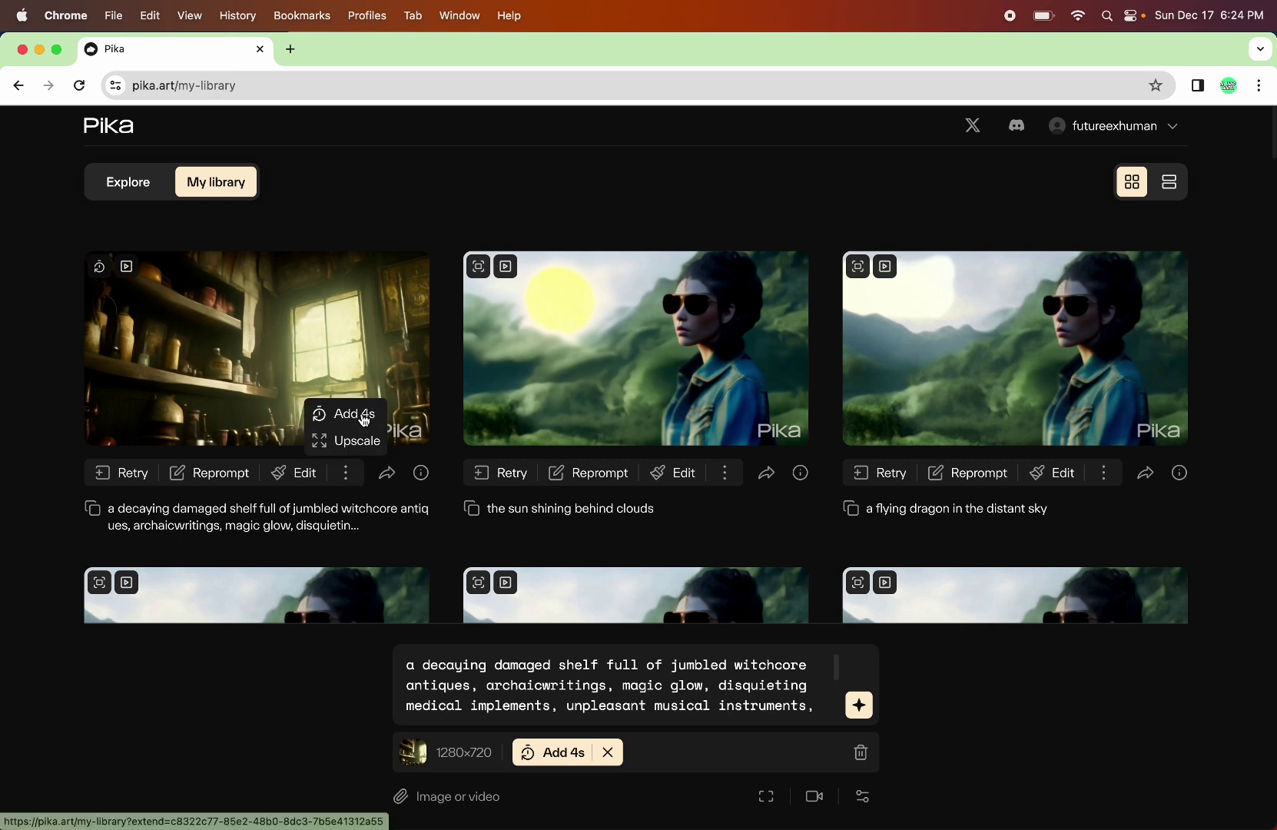
Step: Extend the lengthened shelf video by another 4 seconds with a downward camera tilt and generate it
left_click(365, 419)
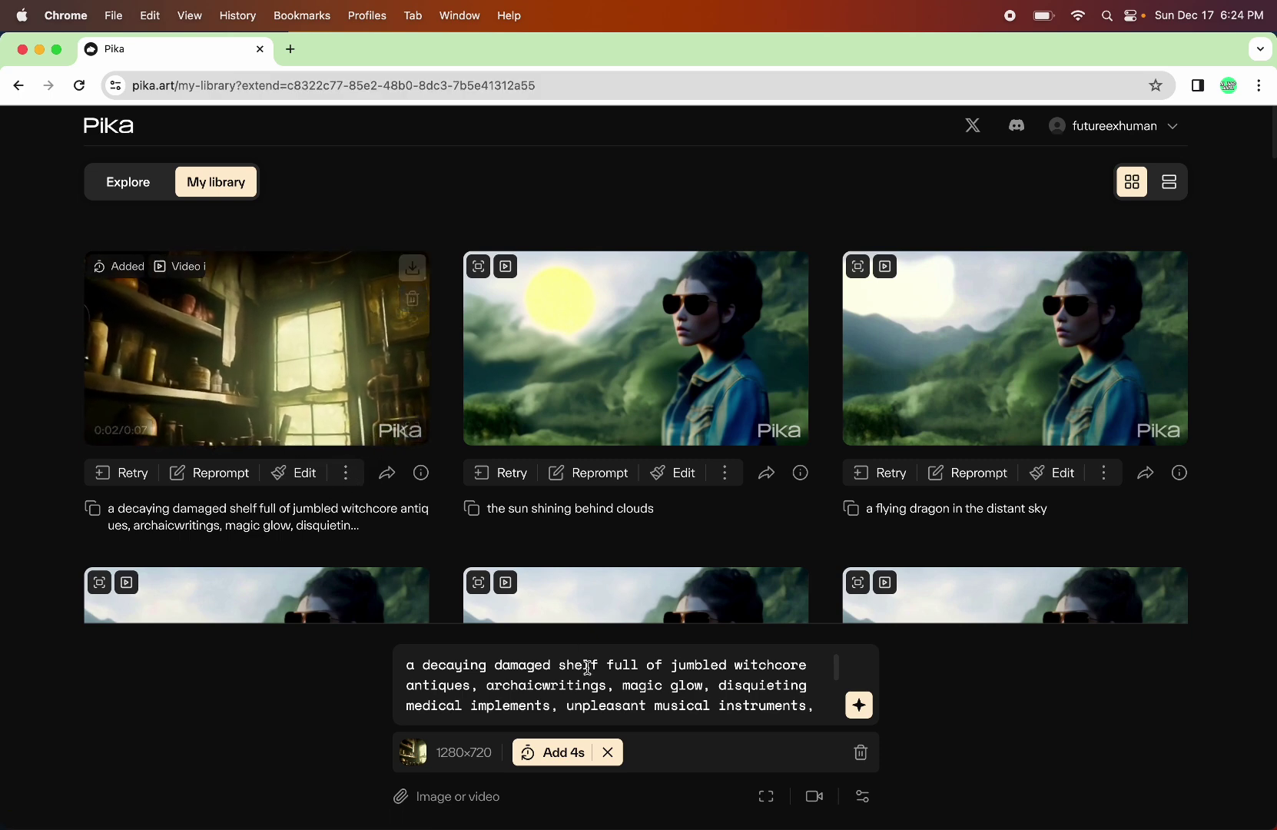
left_click(816, 800)
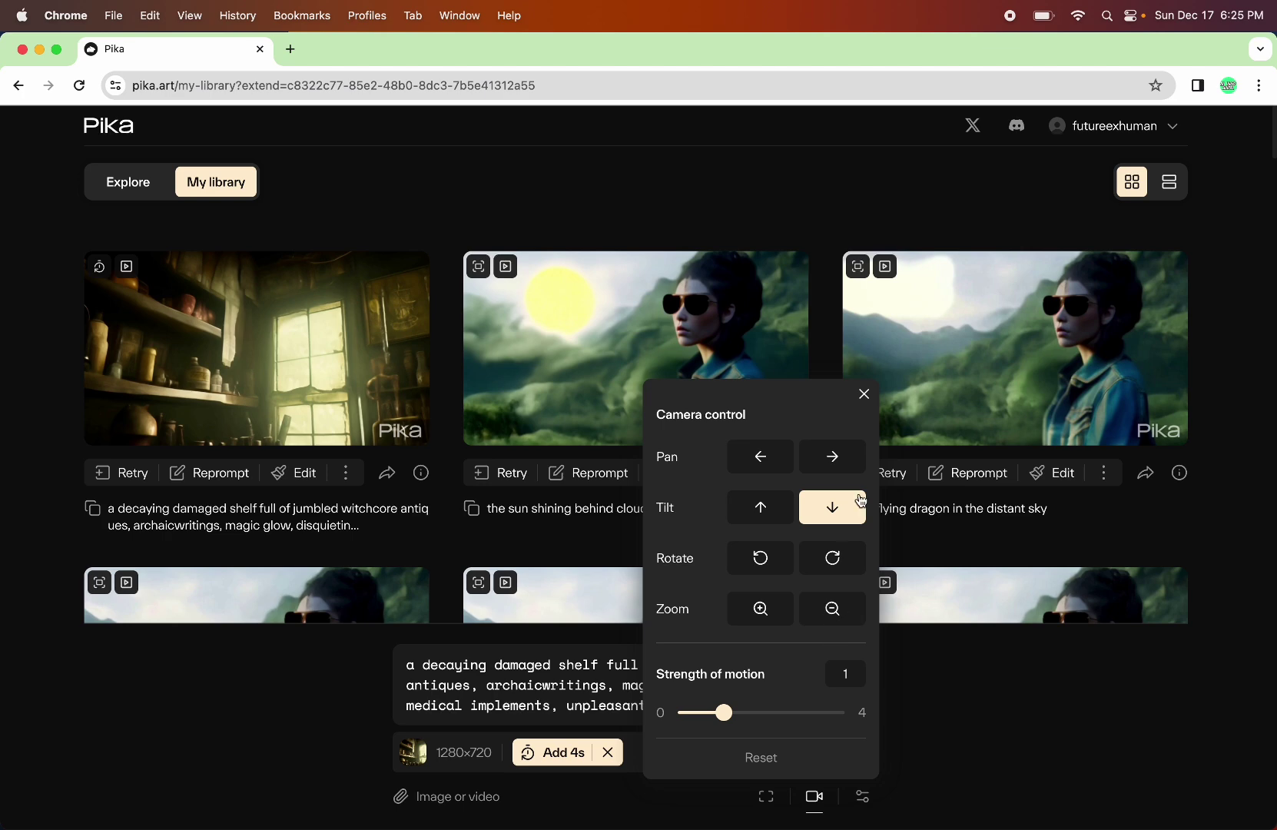
left_click(864, 395)
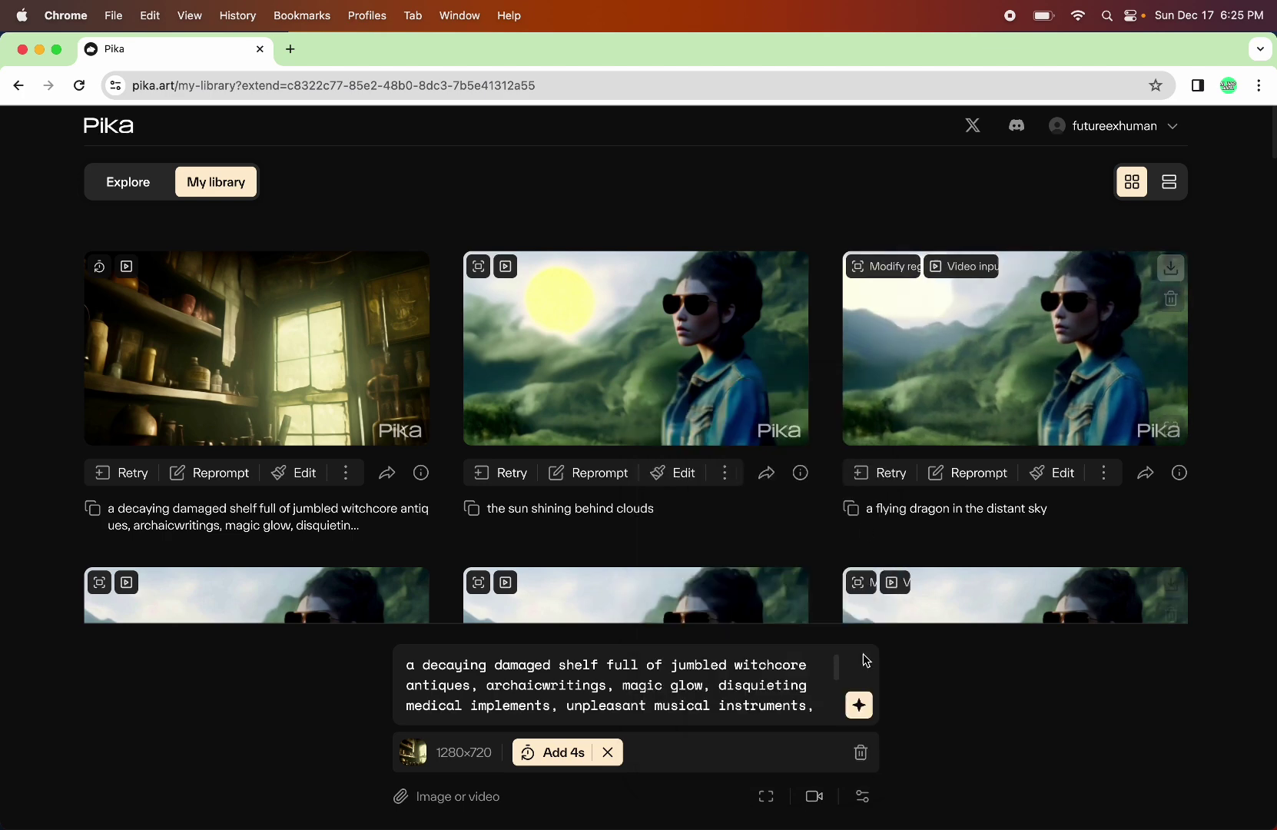
left_click(861, 704)
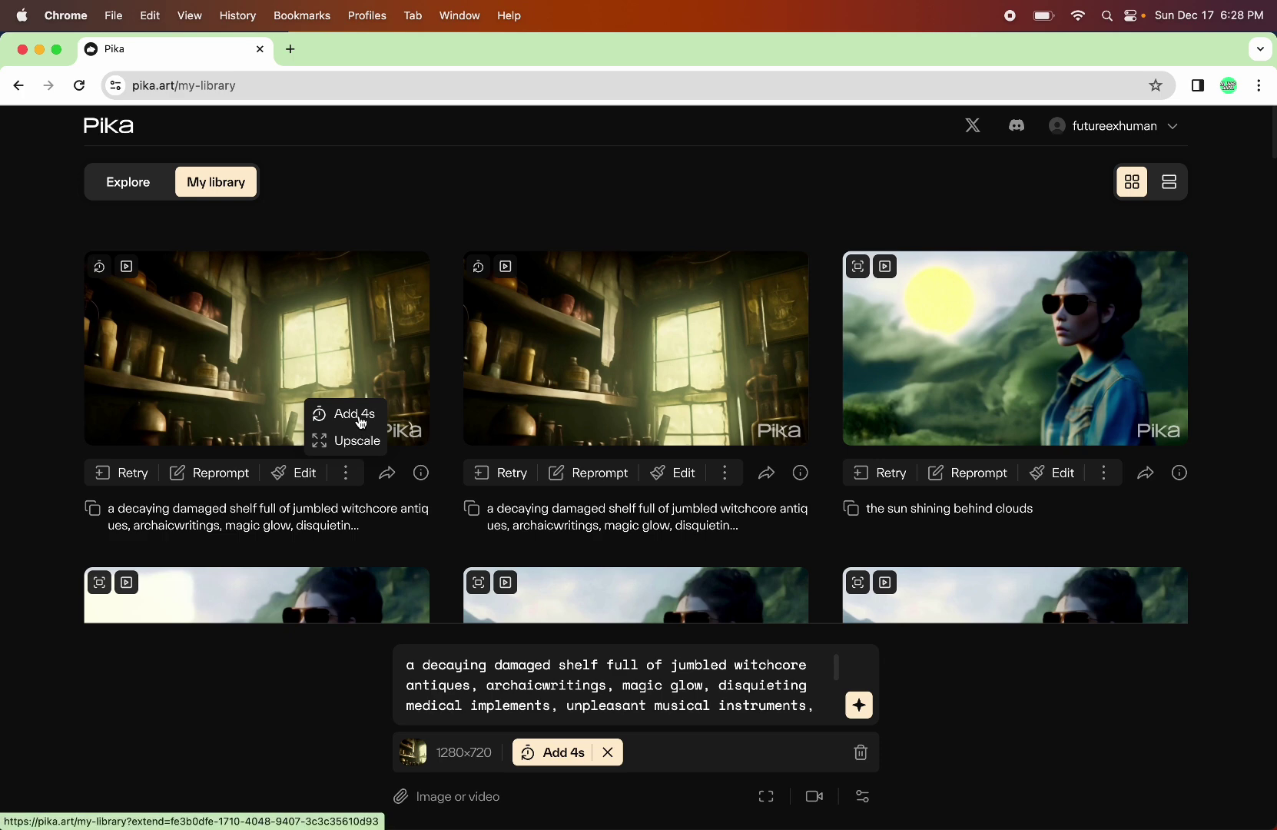
Step: Set up one more 4-second extension of the newest shelf video in the library
left_click(362, 422)
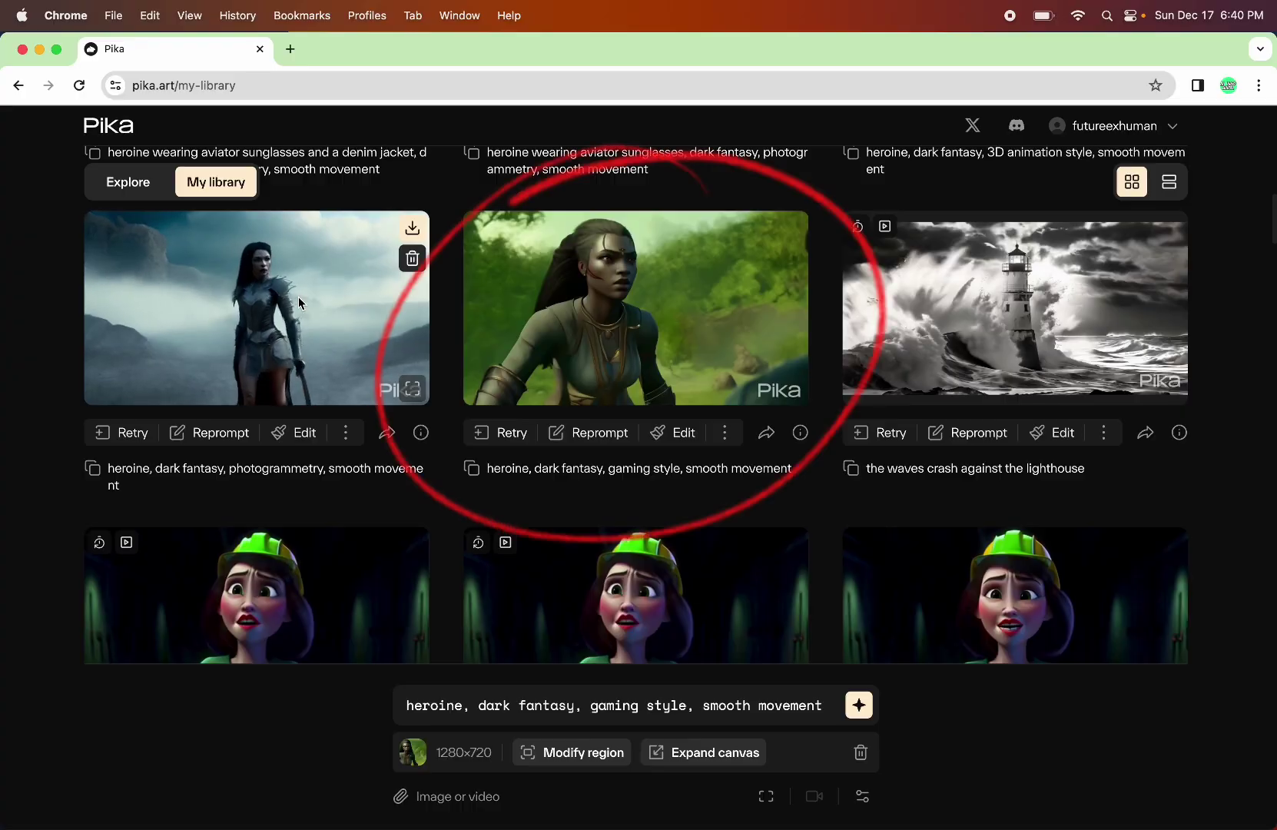
mouse_move(707, 342)
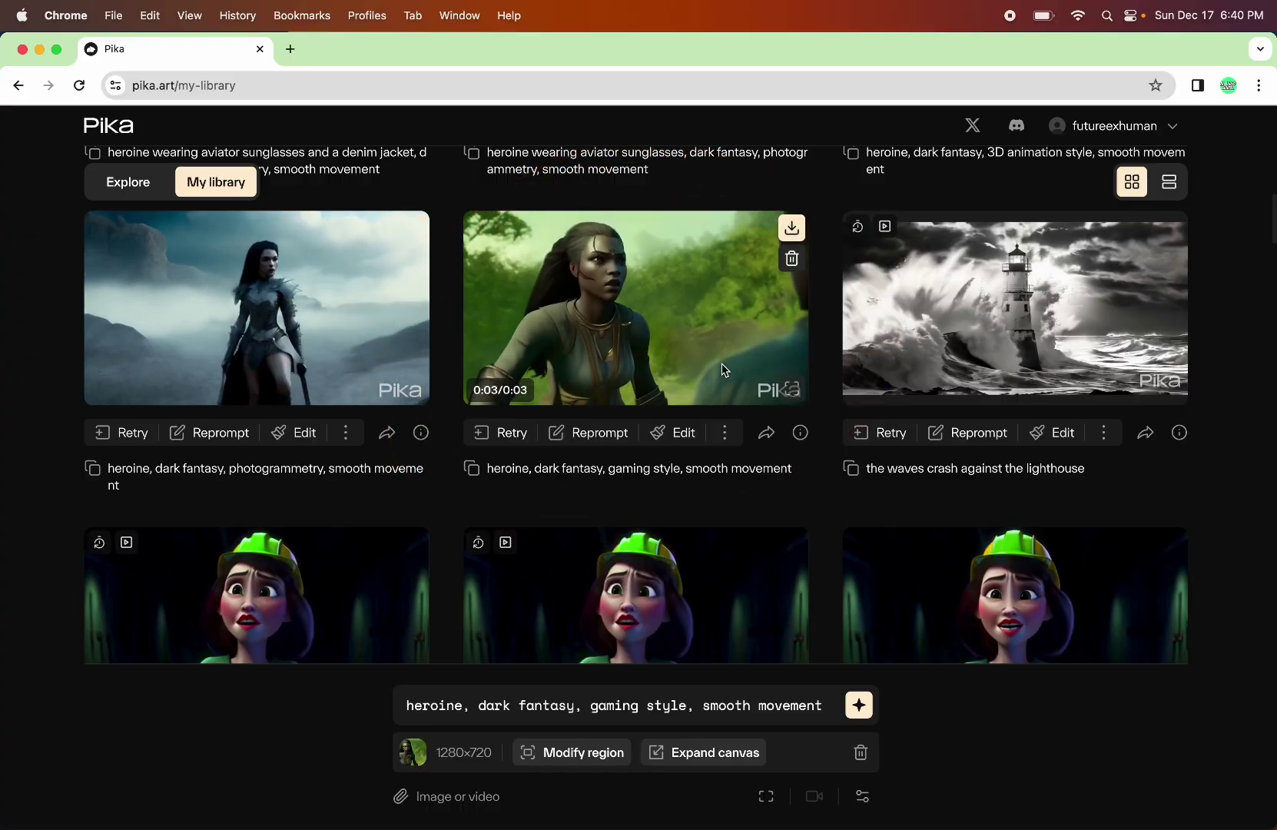
Step: Extend the gaming-style heroine video with Add 4s, checking its camera controls, and set up another 4-second extension of the lengthened version
mouse_move(722, 409)
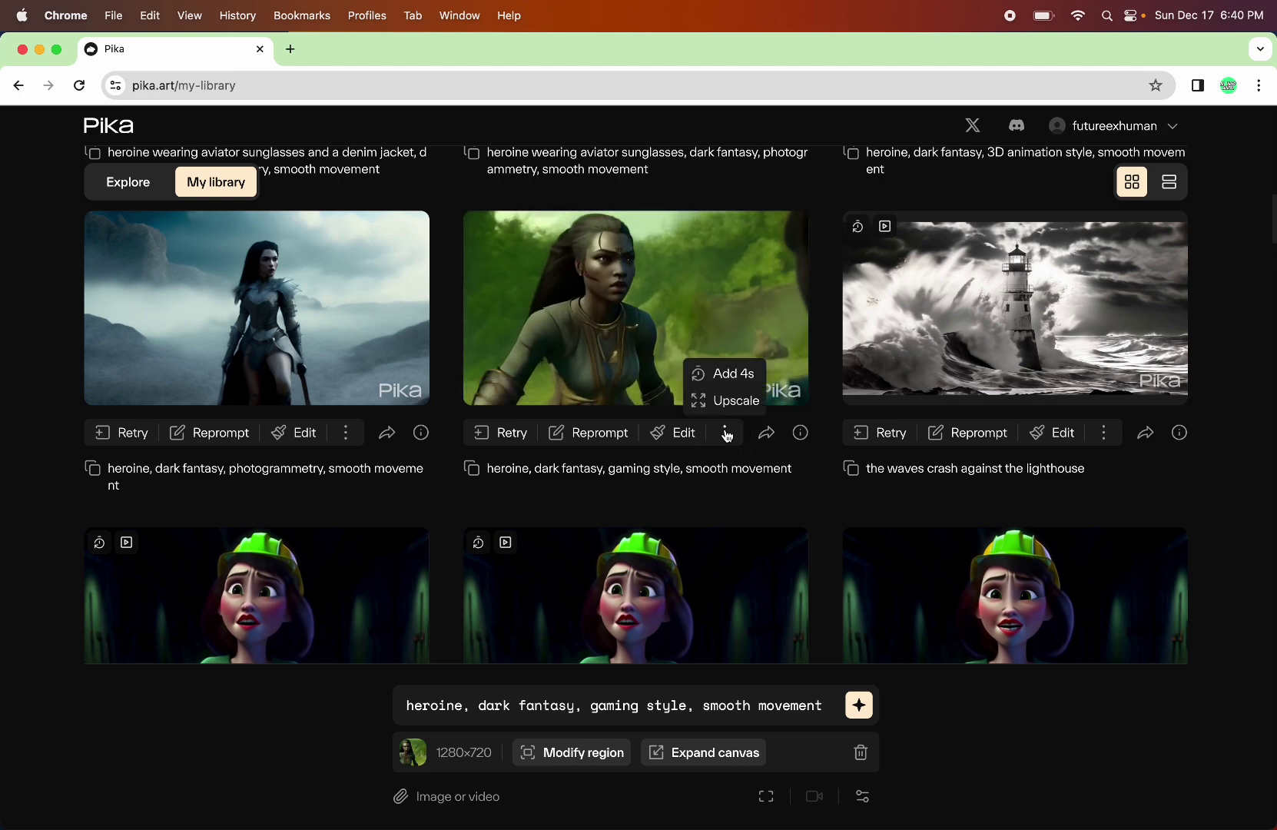
left_click(728, 376)
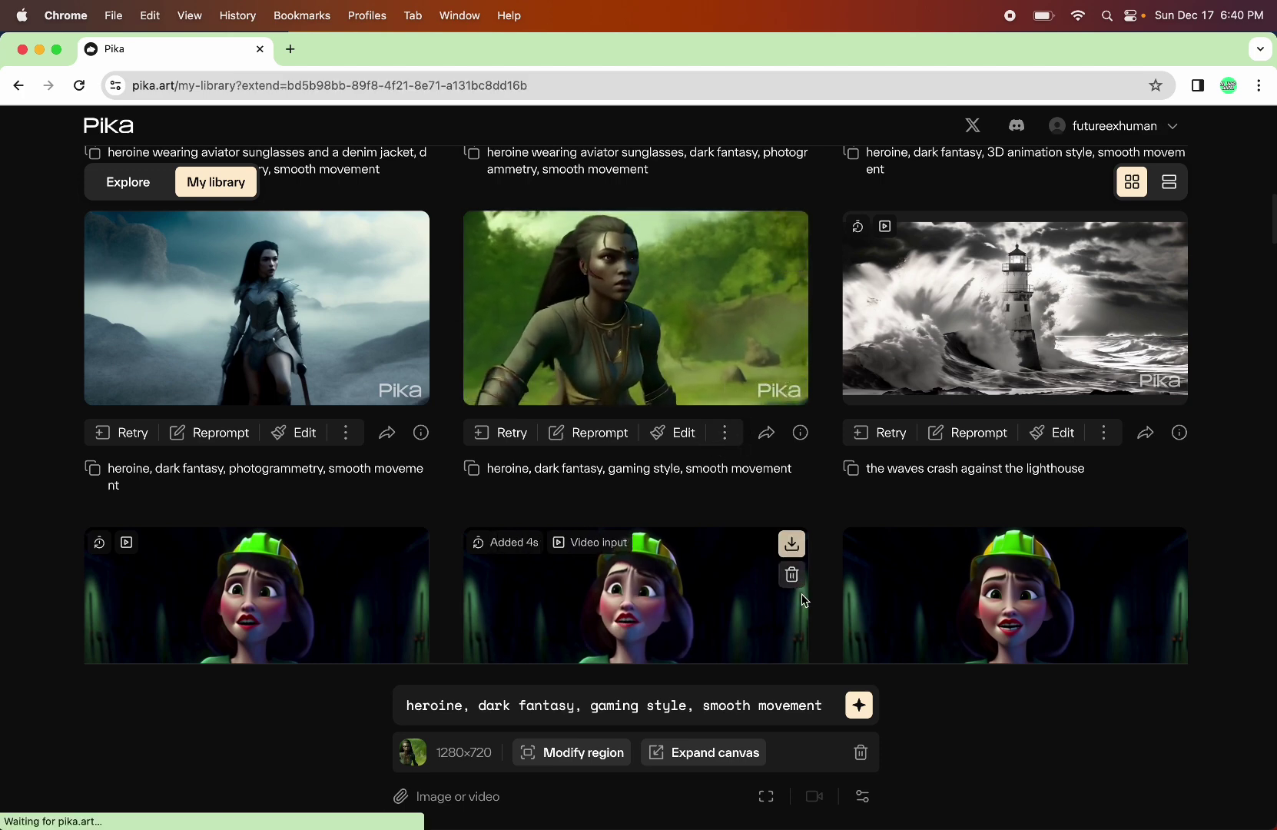
left_click(813, 797)
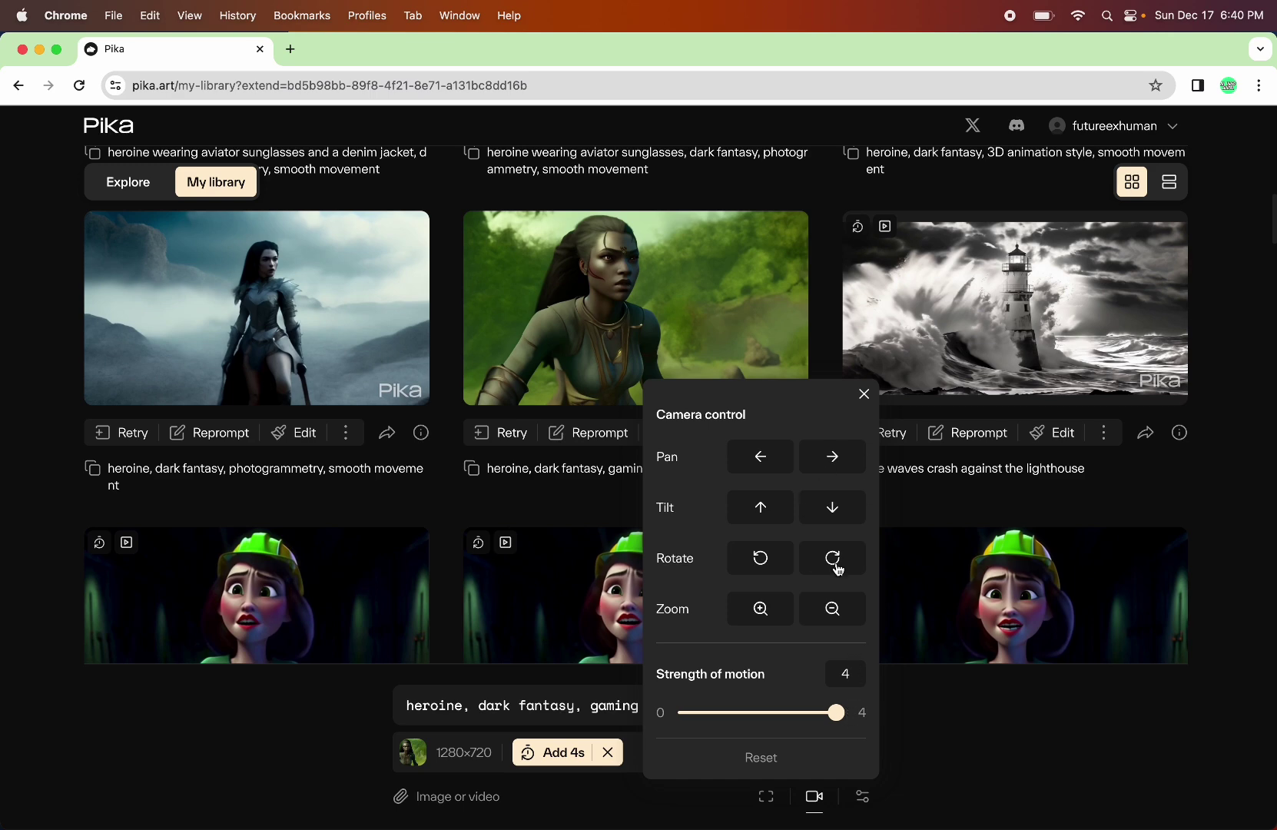
left_click(863, 395)
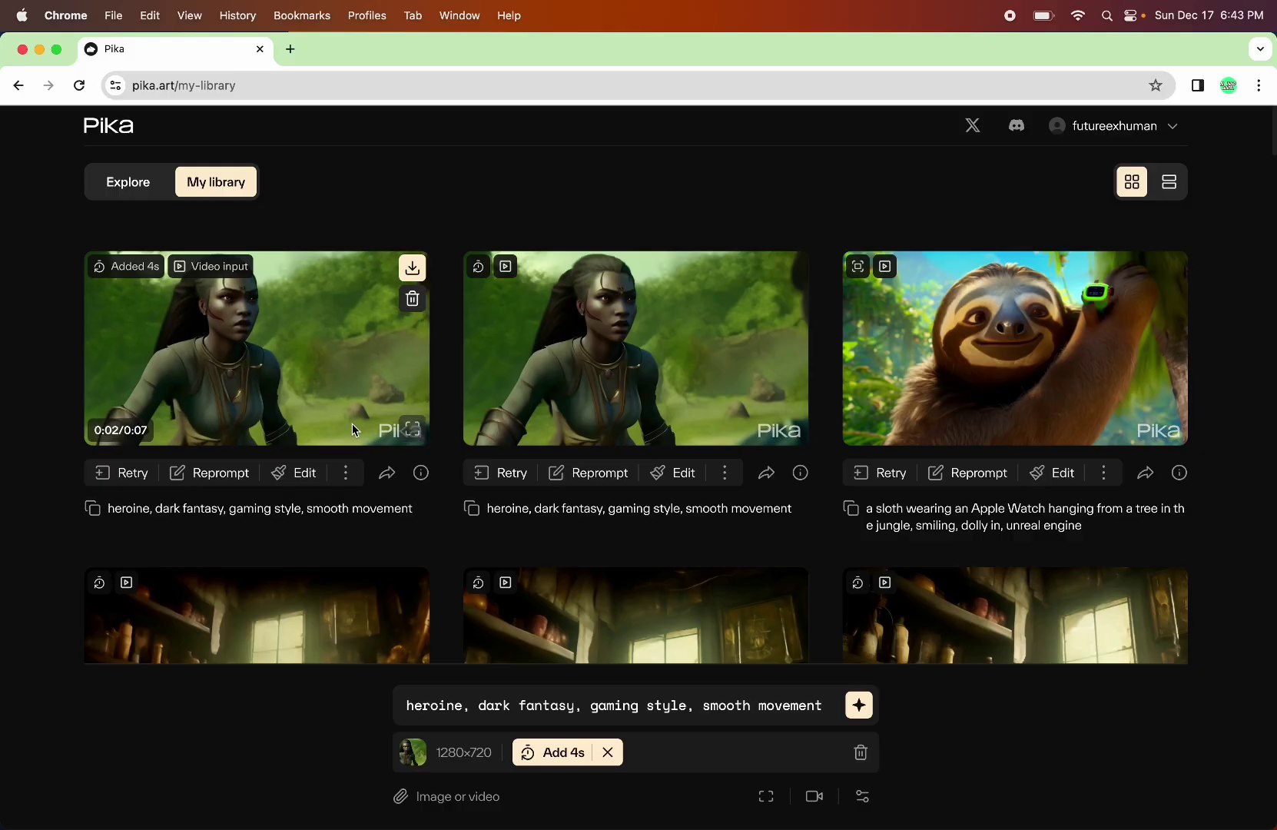
left_click(348, 472)
left_click(366, 415)
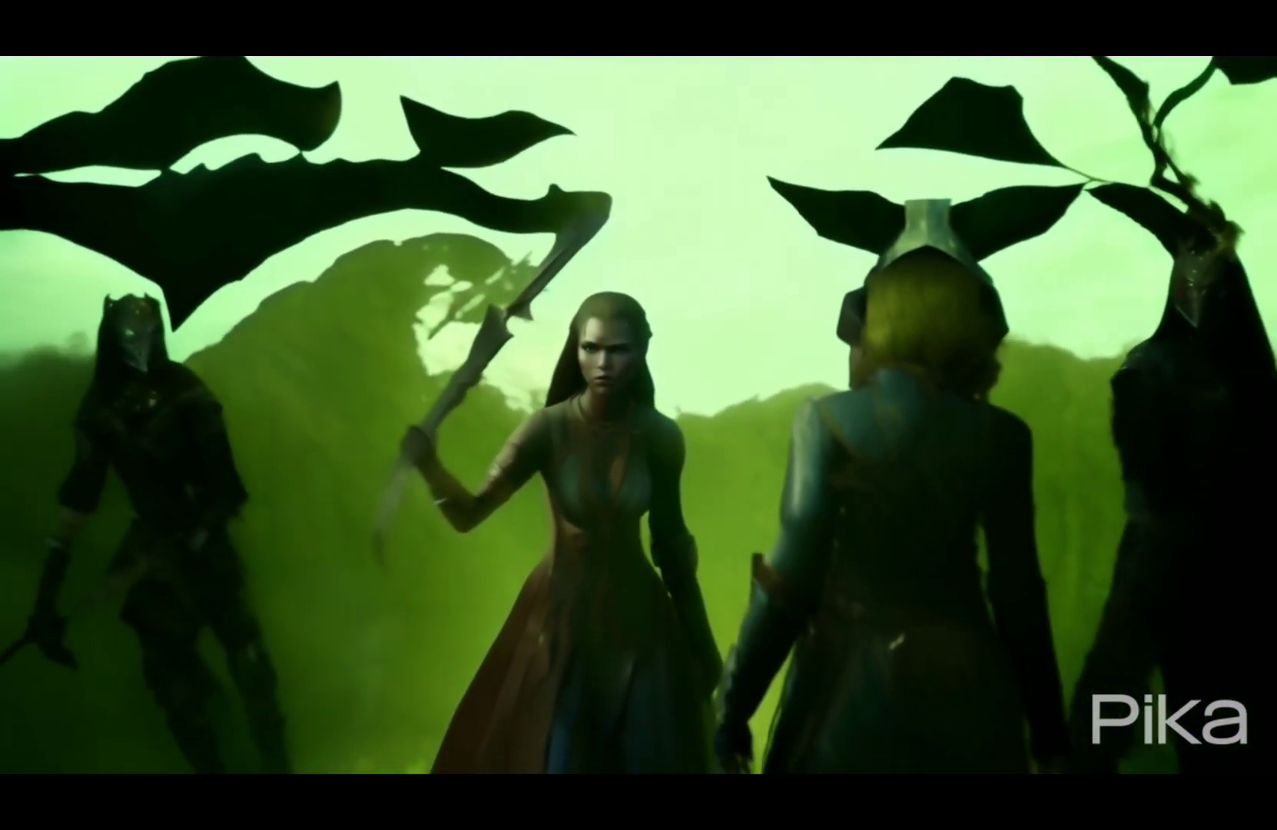
Step: Play the extended gaming-style heroine videos in full screen and return to the library
key("Escape")
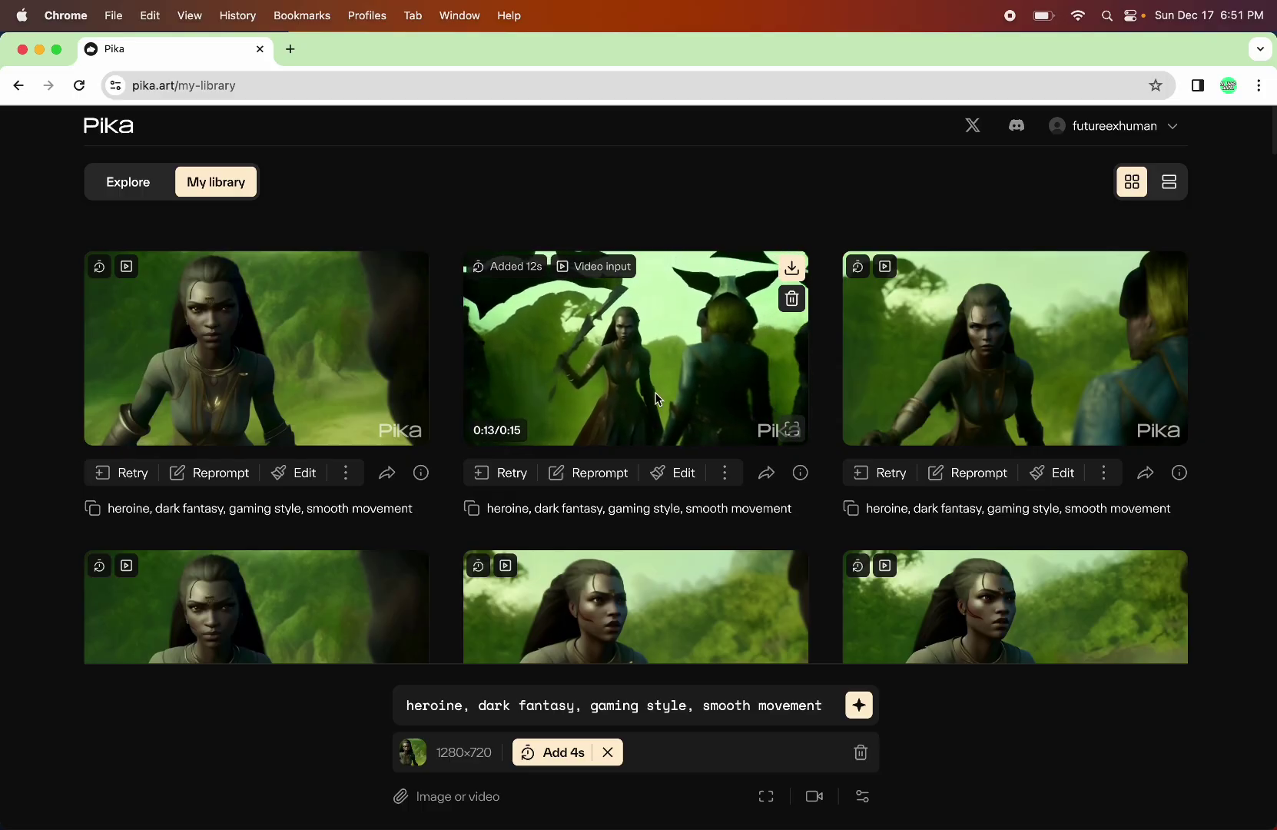
left_click(390, 421)
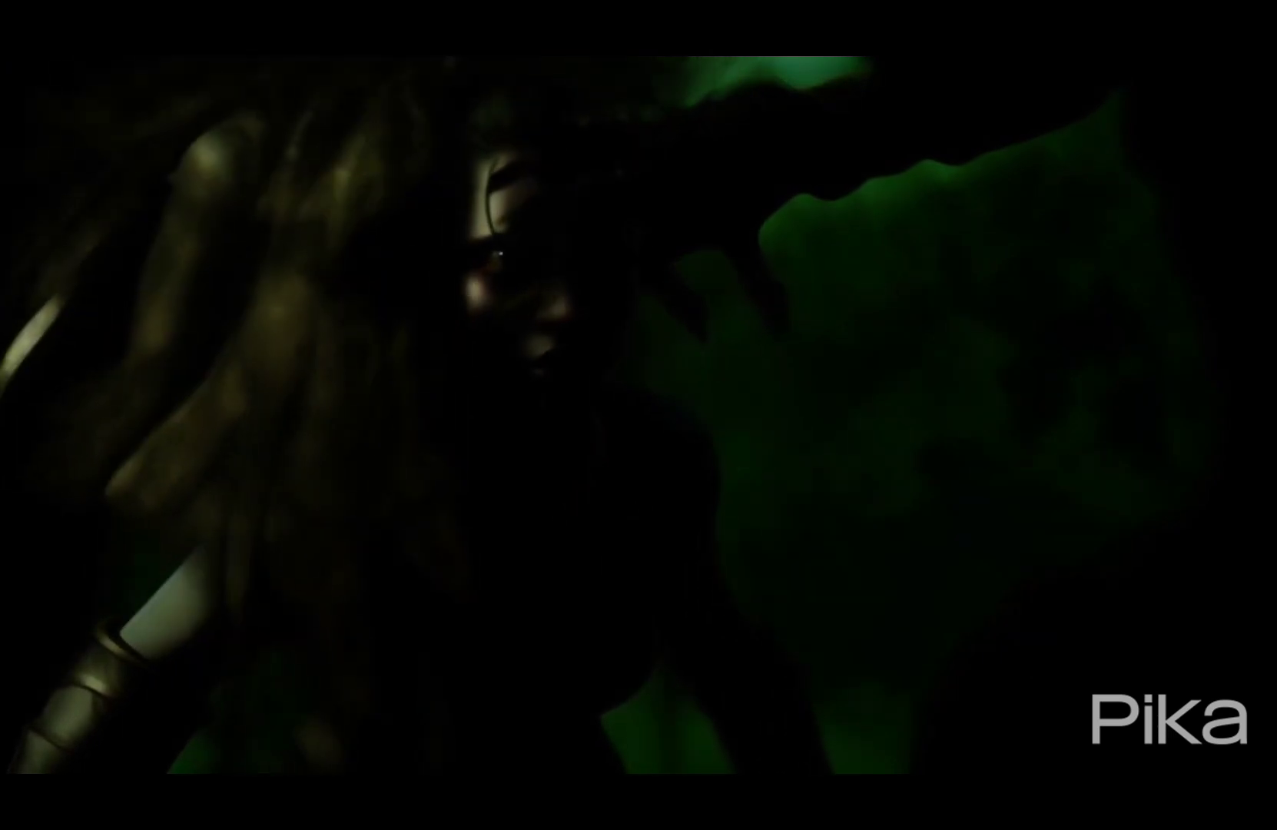
key("Escape")
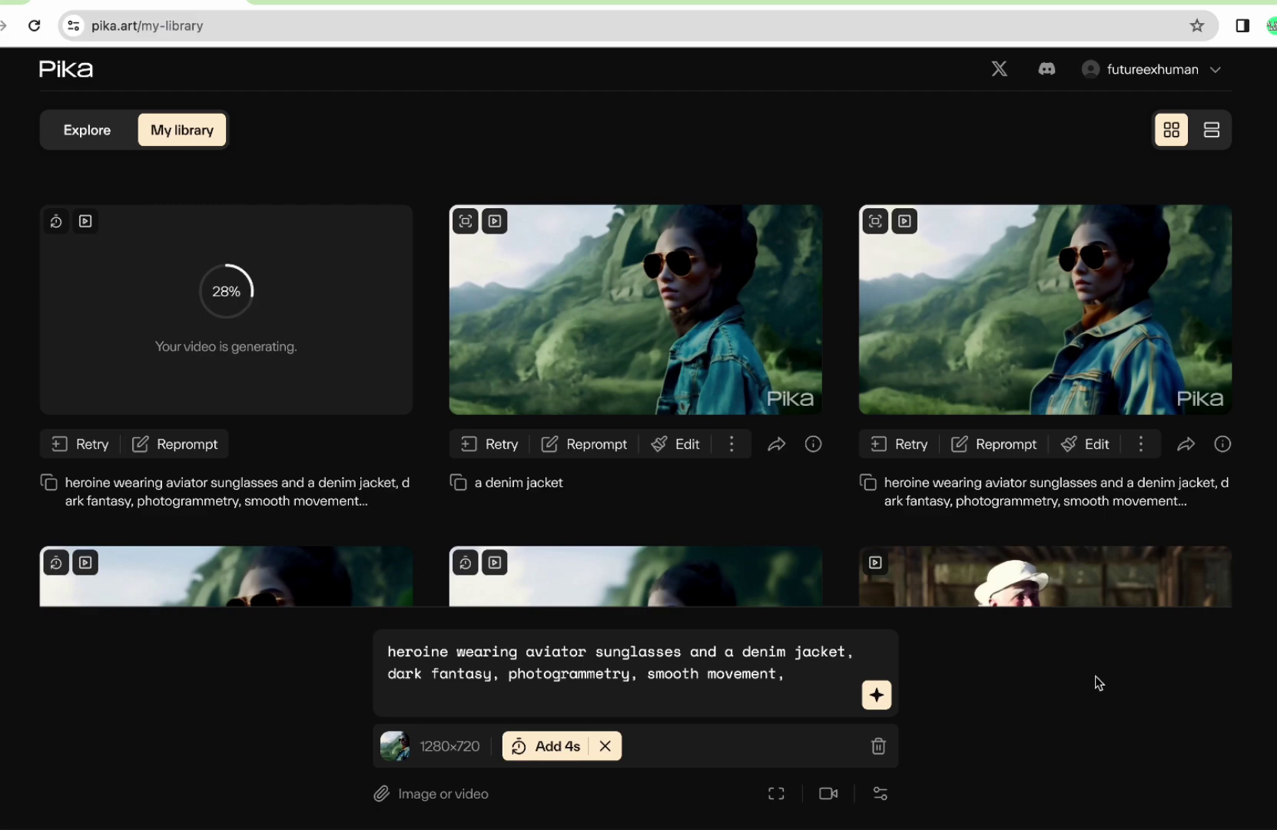
Step: Find the bengal tiger video with multiple versions in the library and compare its three versions
scroll(817, 457, "down", 10)
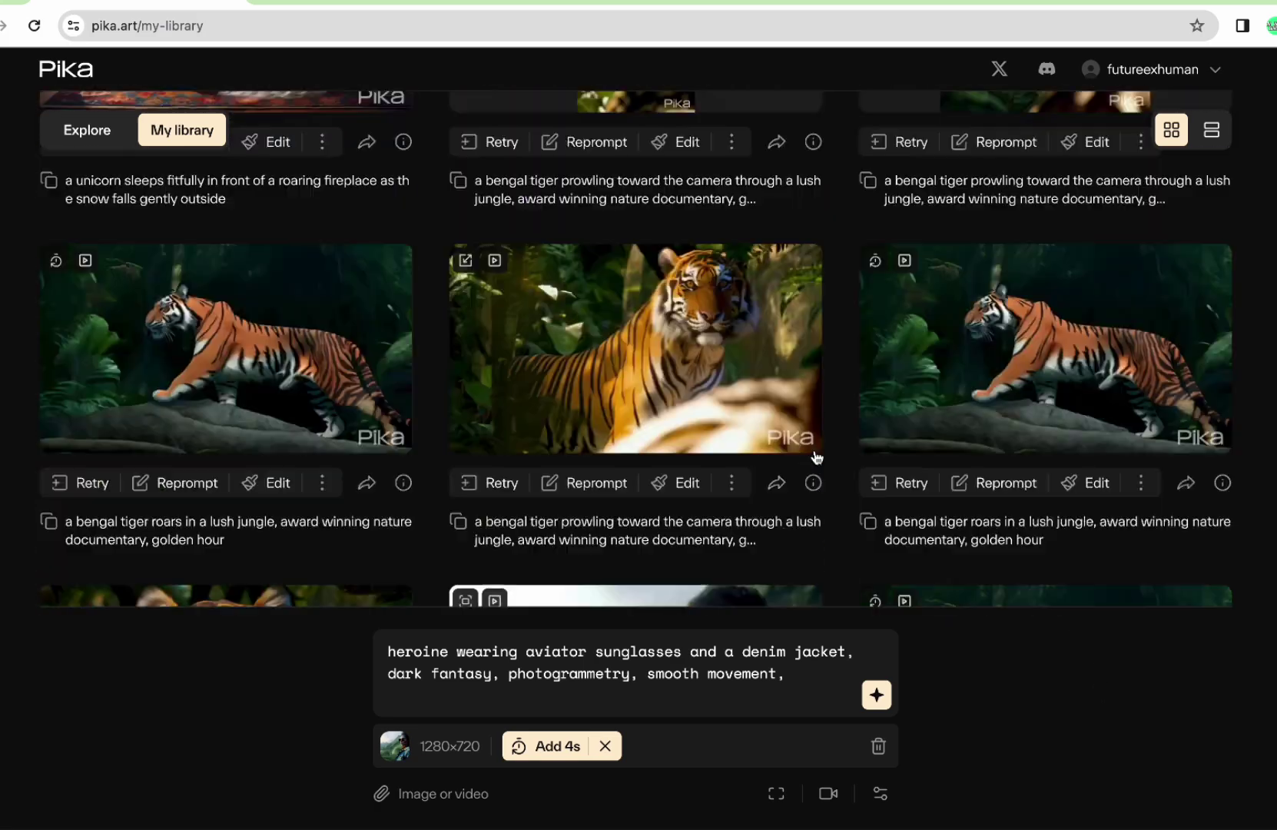
scroll(813, 452, "up", 2)
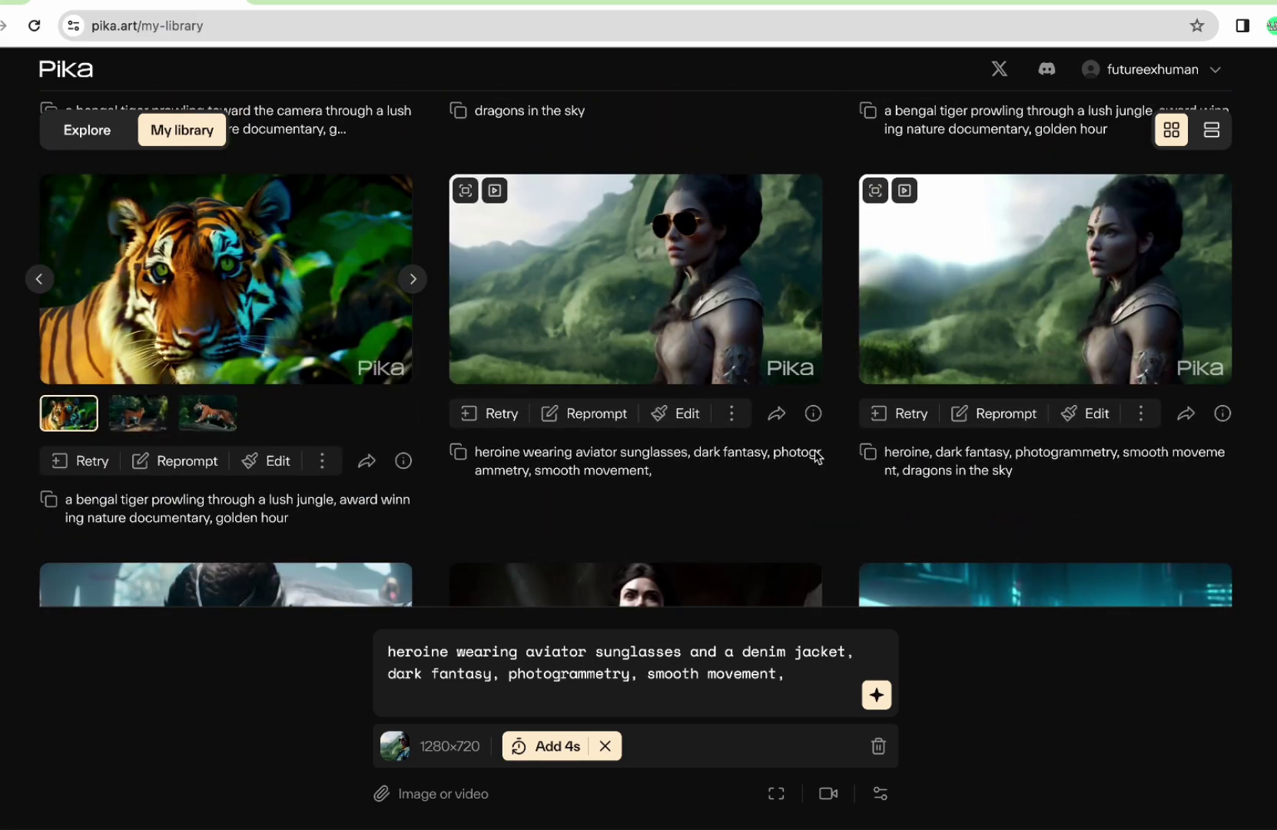
left_click(137, 424)
left_click(200, 428)
left_click(120, 417)
left_click(77, 427)
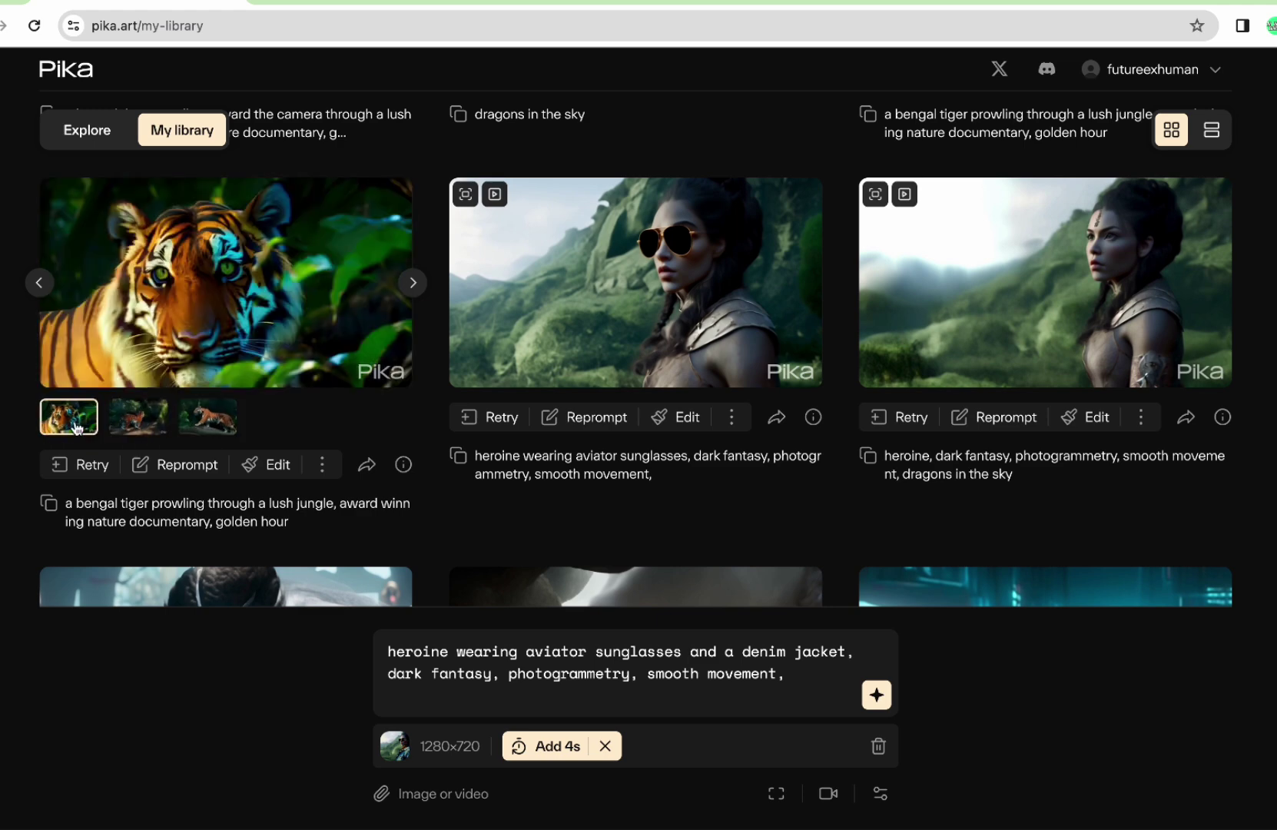
left_click(123, 429)
left_click(202, 428)
left_click(84, 428)
Step: Open the first tiger version for editing, try Modify region, and try Expand canvas at 1:1 with the video moved toward the canvas's upper edge
left_click(265, 465)
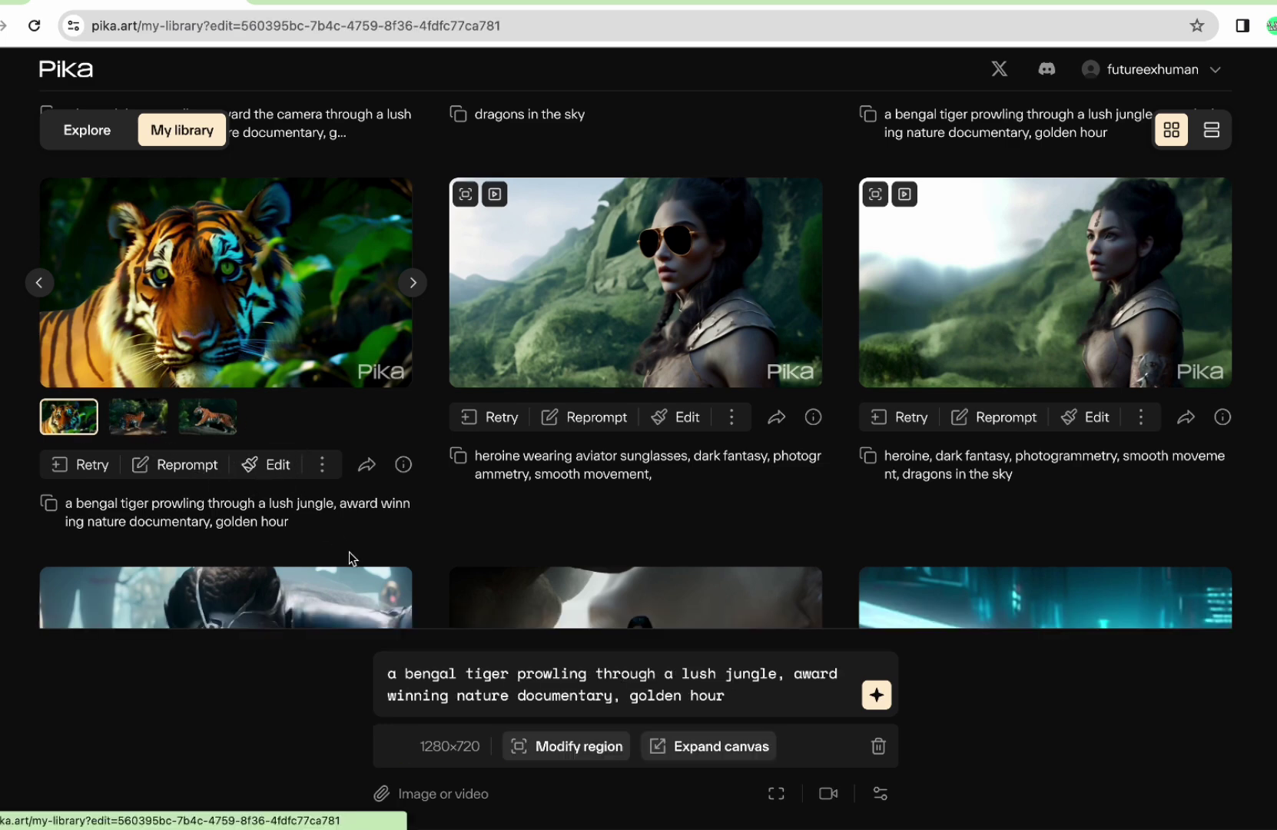
left_click(570, 746)
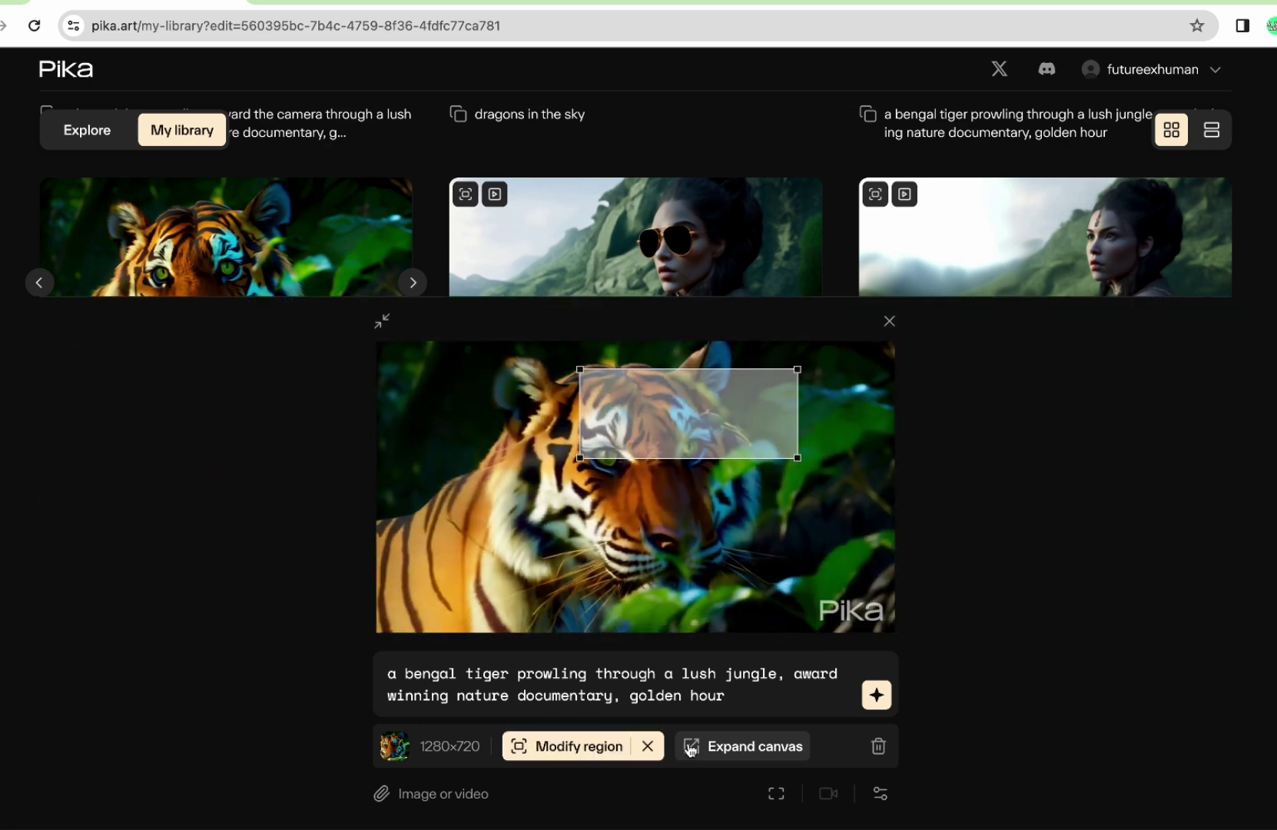
left_click(713, 749)
left_click_drag(719, 507, 693, 396)
left_click_drag(713, 467, 704, 379)
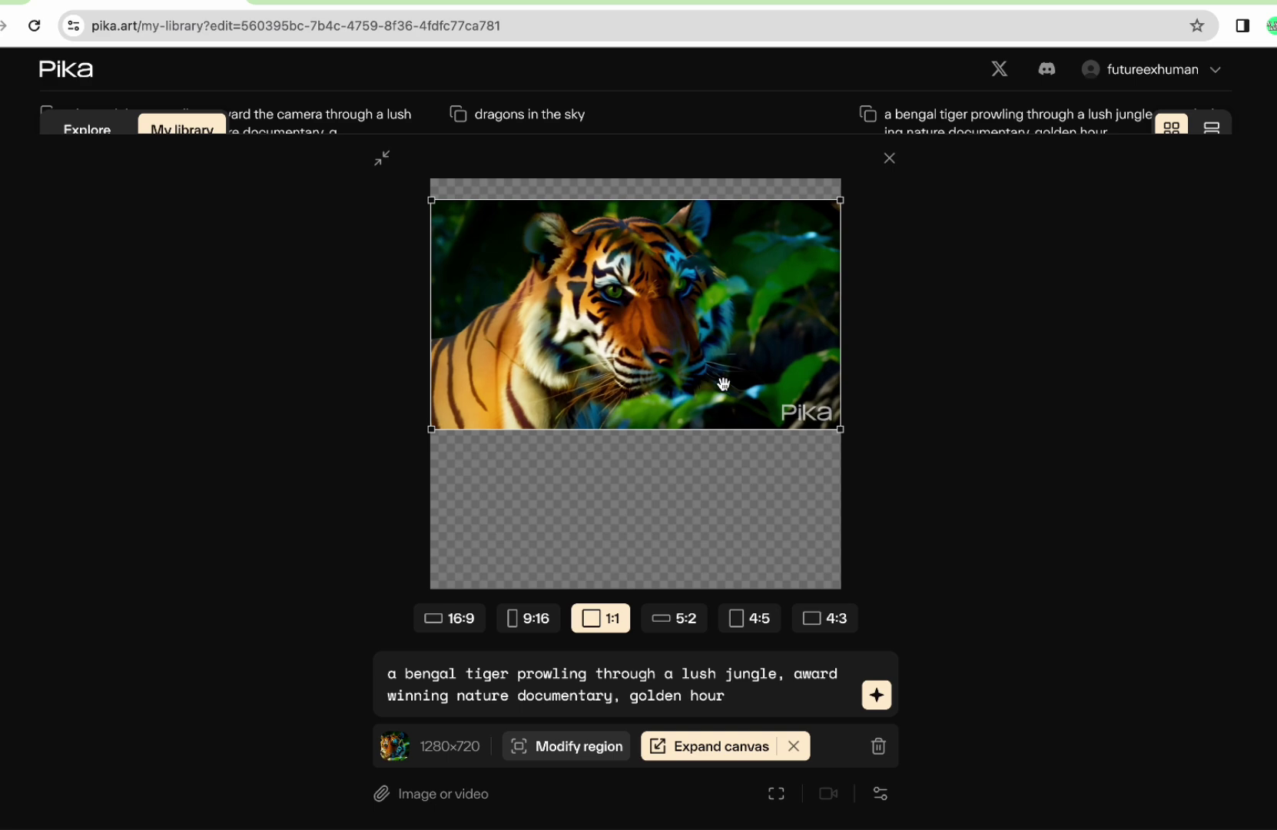
left_click(975, 413)
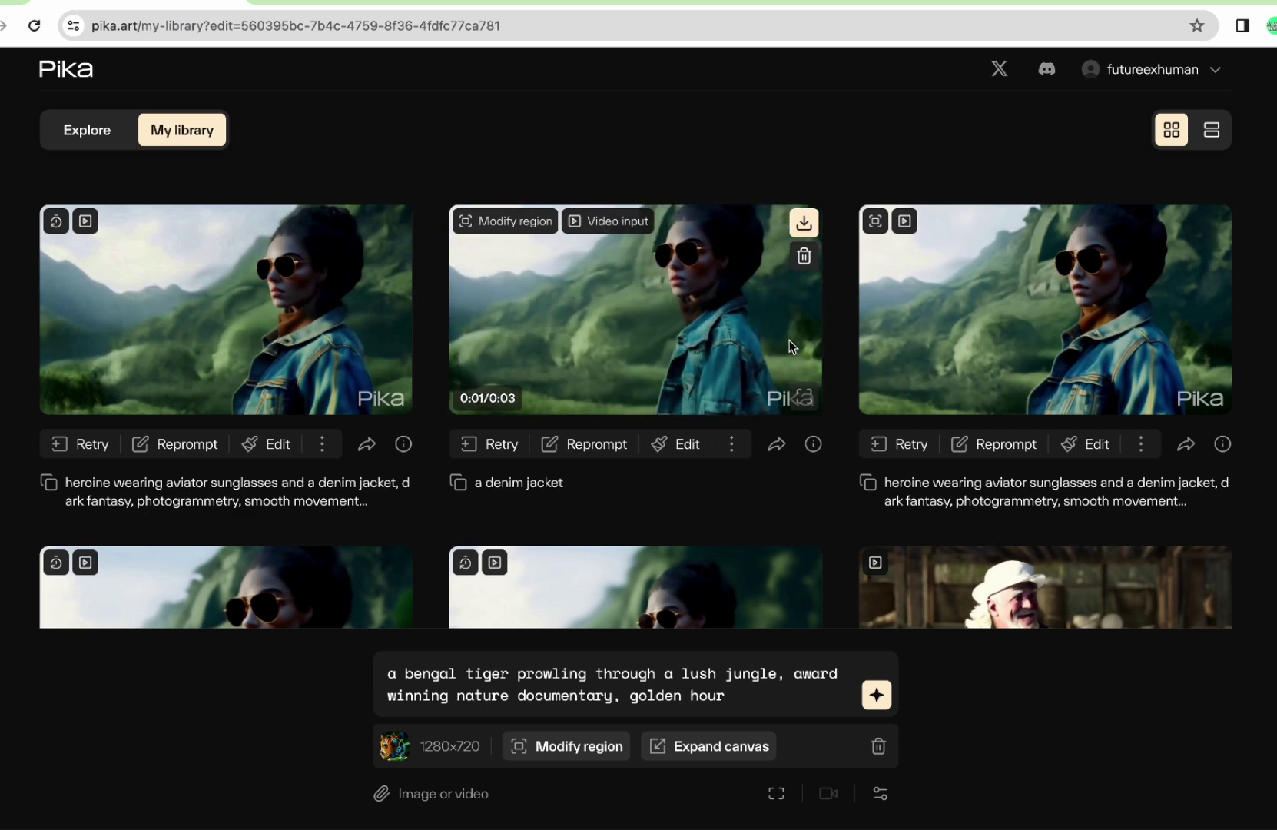
Step: Open the sharing options for the "a denim jacket" video
left_click(777, 445)
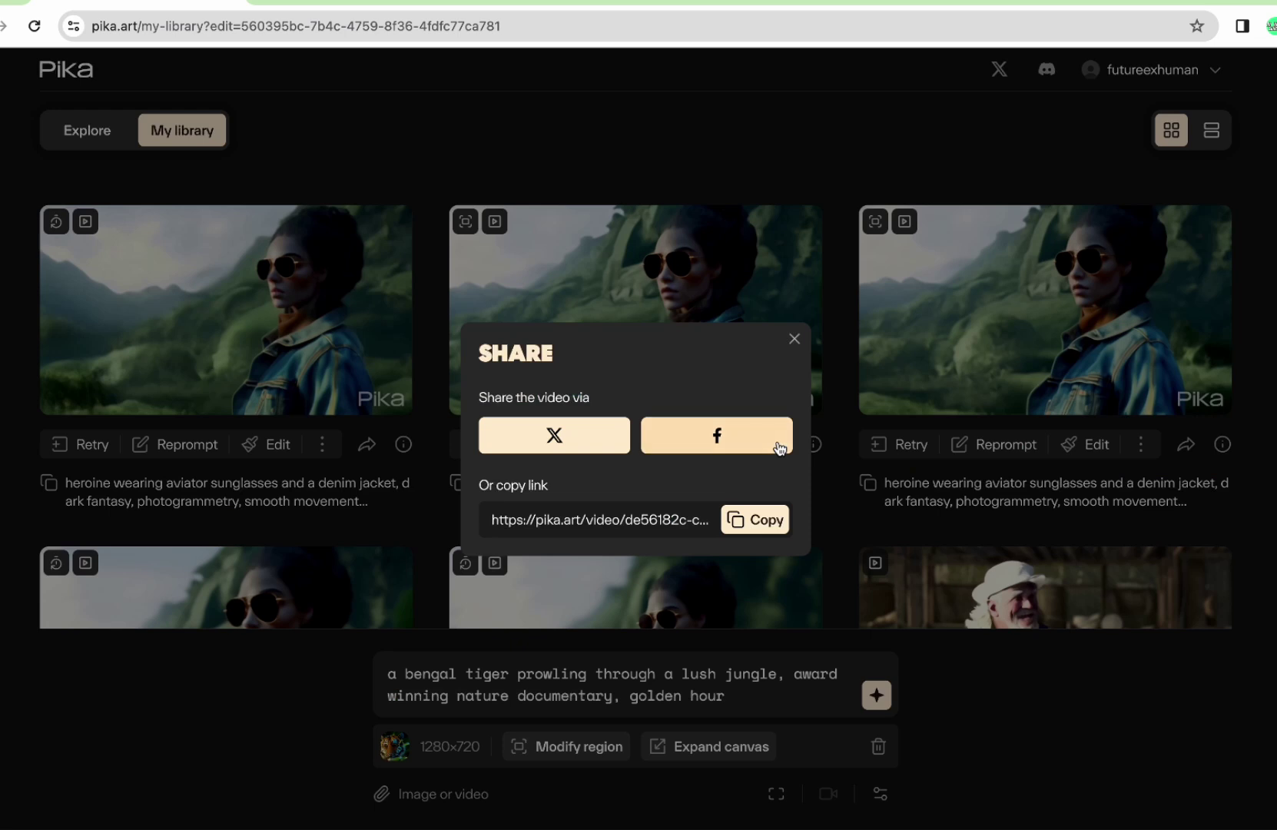